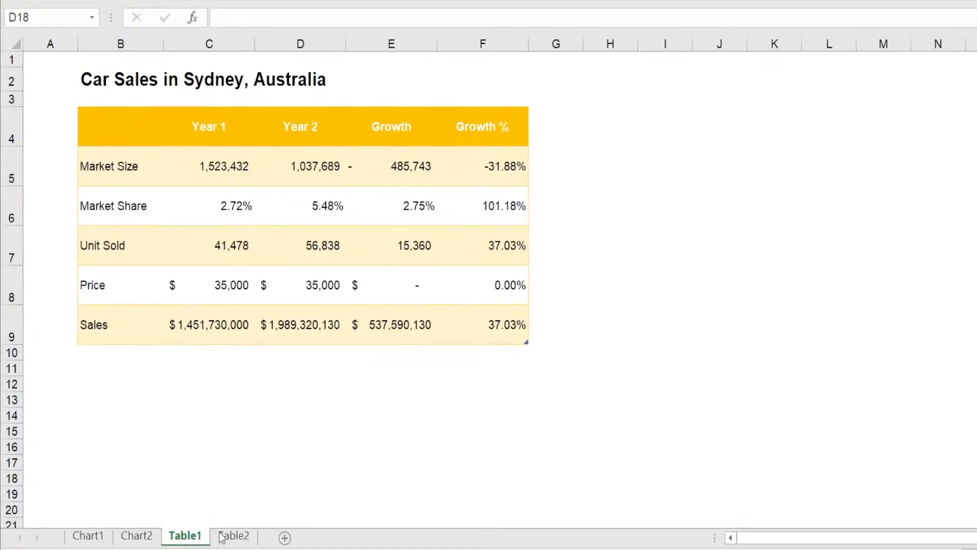
Step: Examine the abbreviated figures on the Table2 sheet for comparison and return to the Table1 sheet
{"action": "left_click", "coordinate": [211, 530]}
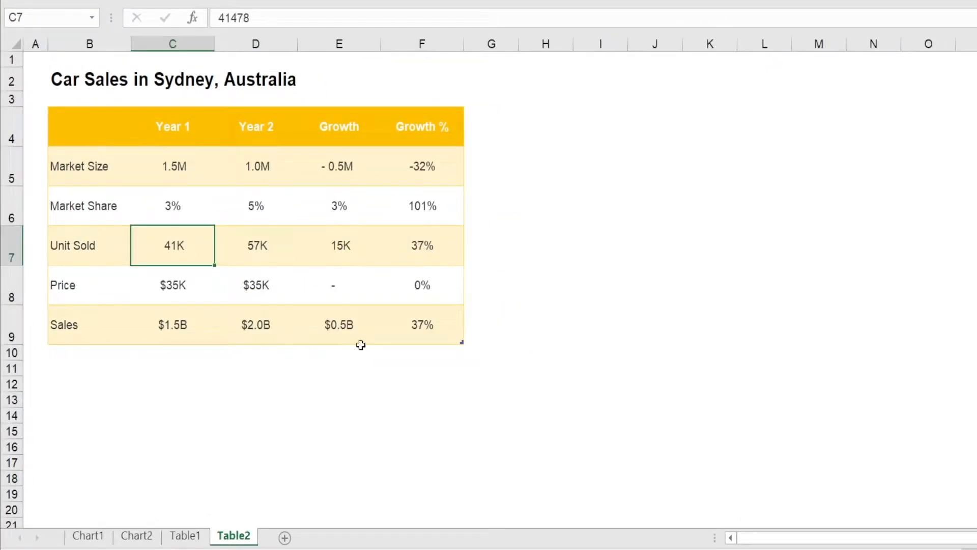
{"action": "left_click", "coordinate": [157, 326]}
{"action": "left_click", "coordinate": [195, 543]}
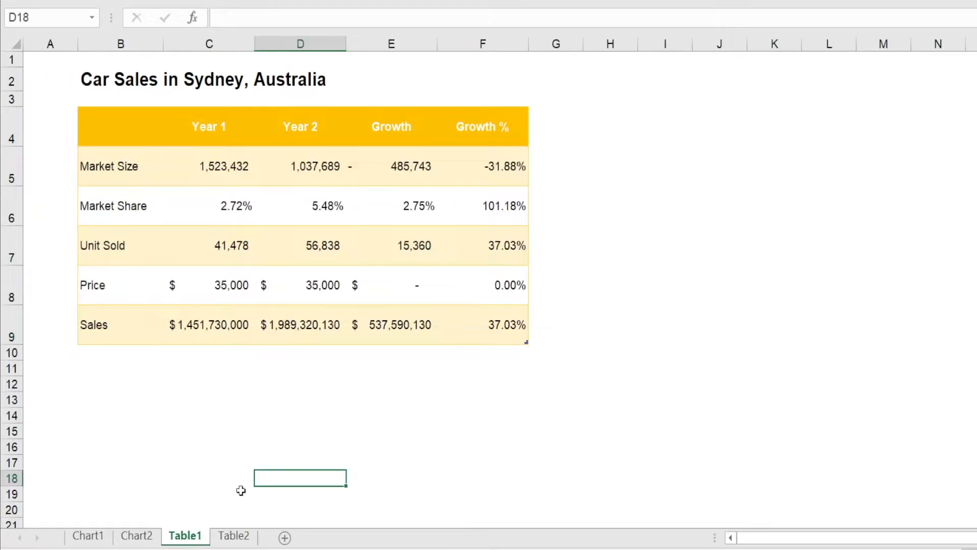
{"action": "left_click", "coordinate": [207, 383]}
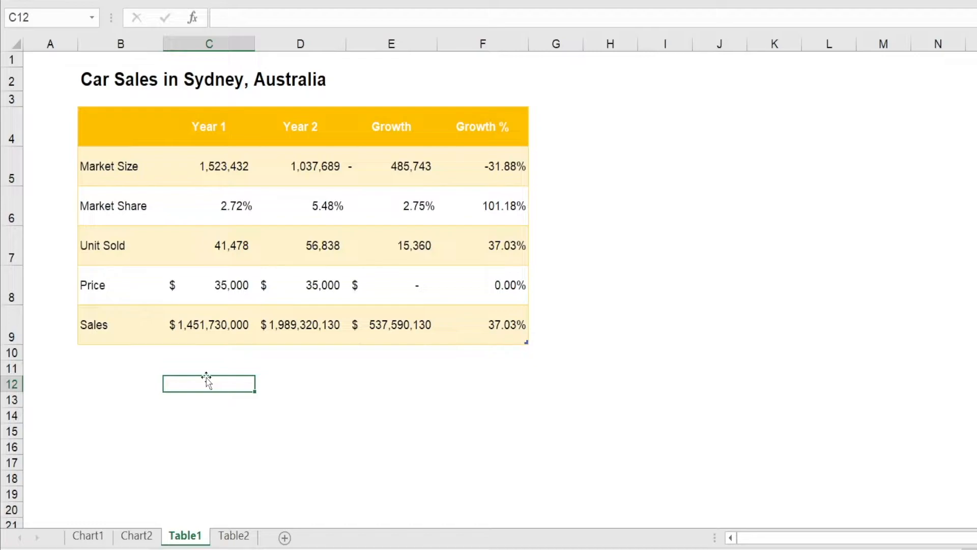
Step: Inspect the Year 1 Market Size entry in C5 and the cell references in the Market Share formula in C6
{"action": "left_click", "coordinate": [216, 162]}
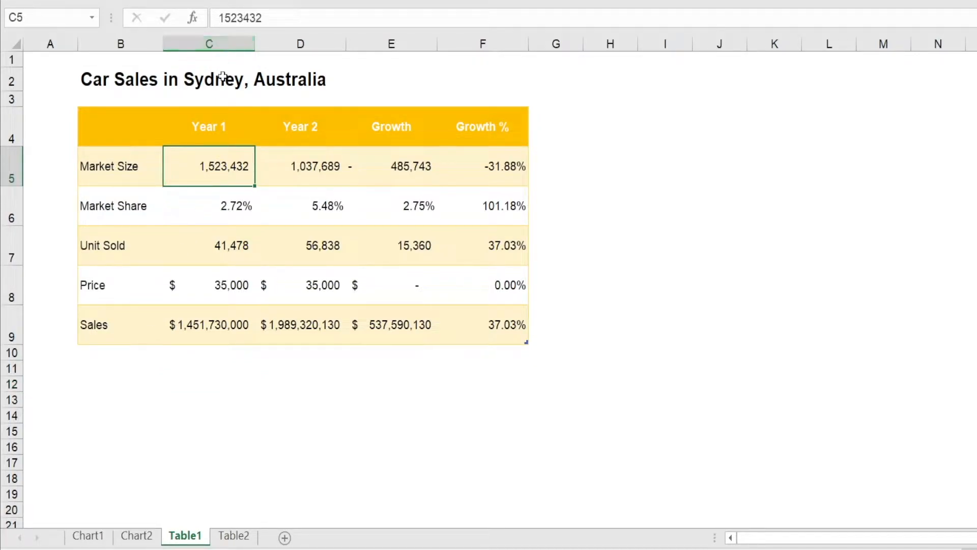
{"action": "left_click", "coordinate": [208, 211]}
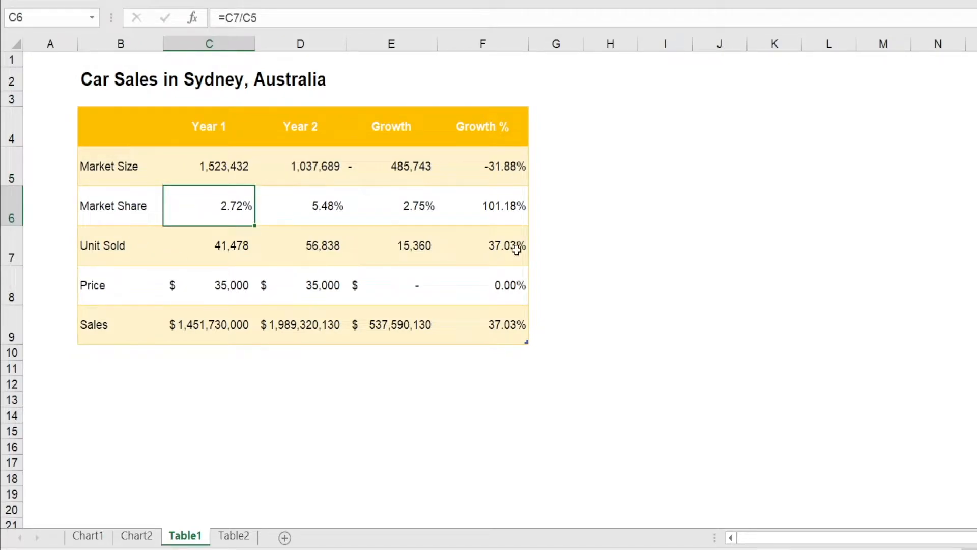
{"action": "key", "text": "F2"}
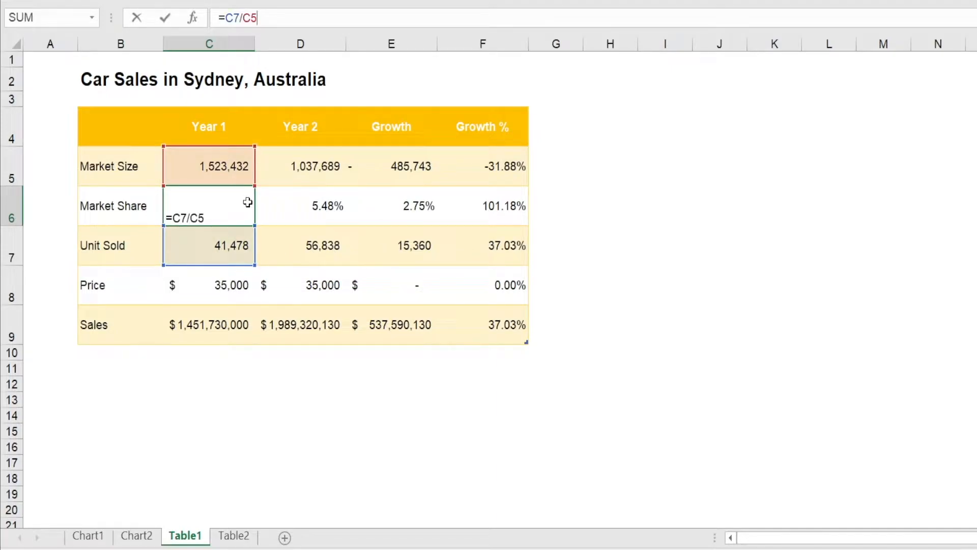
{"action": "key", "text": "Escape"}
Step: Try scaling the Year 1 Market Size in C5 to millions with the formula =1523432/1000000
{"action": "left_click", "coordinate": [243, 168]}
{"action": "left_click", "coordinate": [219, 18]}
{"action": "type", "text": "=1523432"}
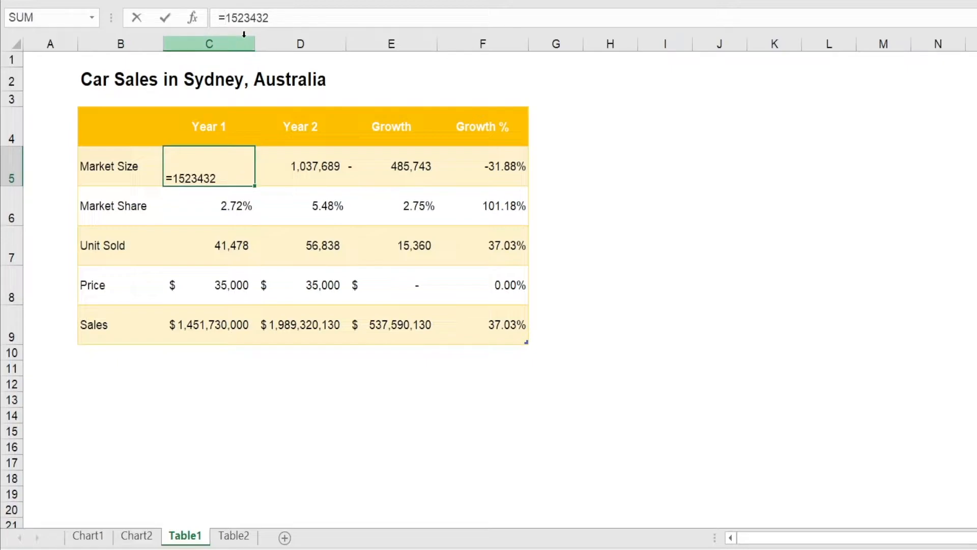
{"action": "type", "text": "/1000"}
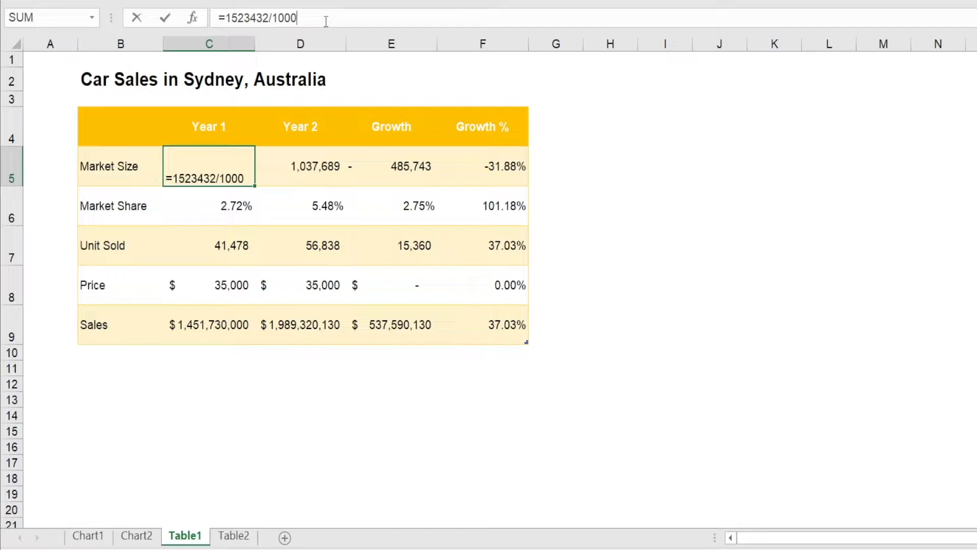
{"action": "type", "text": "000"}
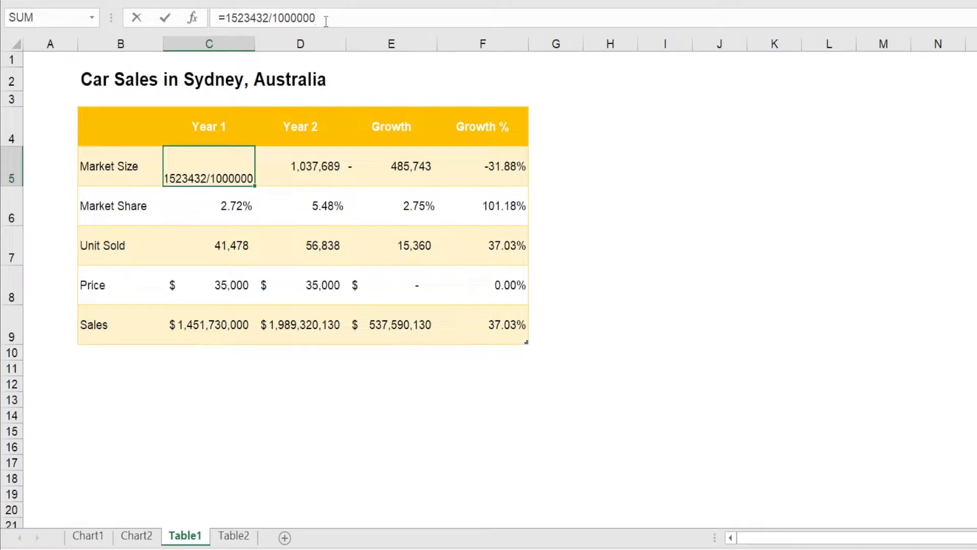
{"action": "key", "text": "Return"}
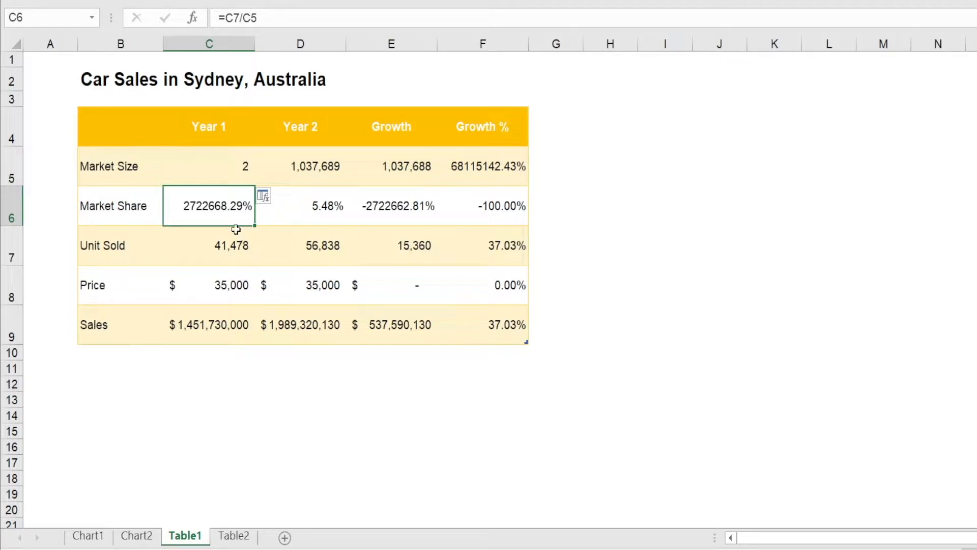
Step: Restore the Year 1 Market Size in C5 to the plain number 1523432
{"action": "left_click", "coordinate": [227, 165]}
{"action": "left_click", "coordinate": [345, 26]}
{"action": "key", "text": "BackSpace"}
{"action": "key", "text": "BackSpace"}
{"action": "key", "text": "BackSpace"}
{"action": "key", "text": "BackSpace"}
{"action": "key", "text": "BackSpace"}
{"action": "key", "text": "BackSpace"}
{"action": "key", "text": "BackSpace"}
{"action": "key", "text": "BackSpace"}
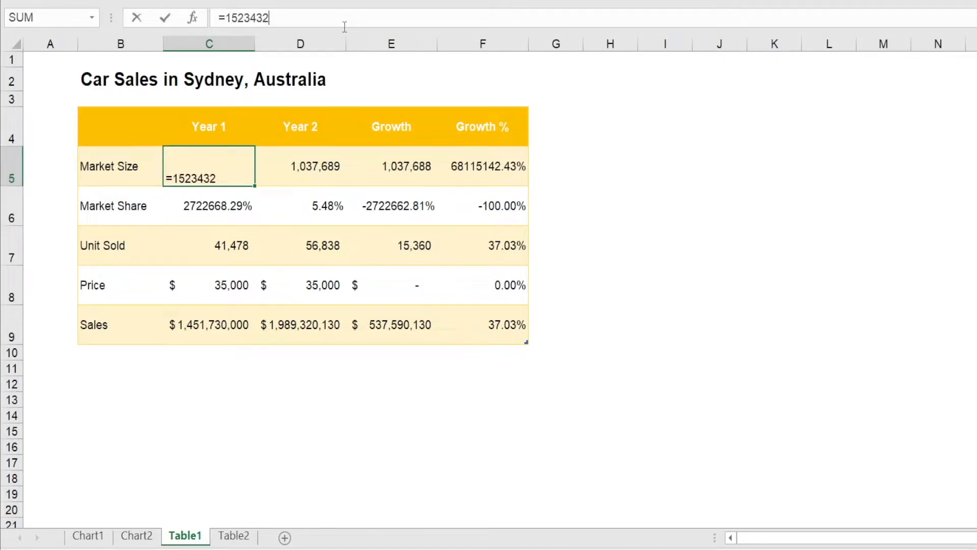
{"action": "left_click", "coordinate": [227, 17]}
{"action": "key", "text": "BackSpace"}
{"action": "key", "text": "Return"}
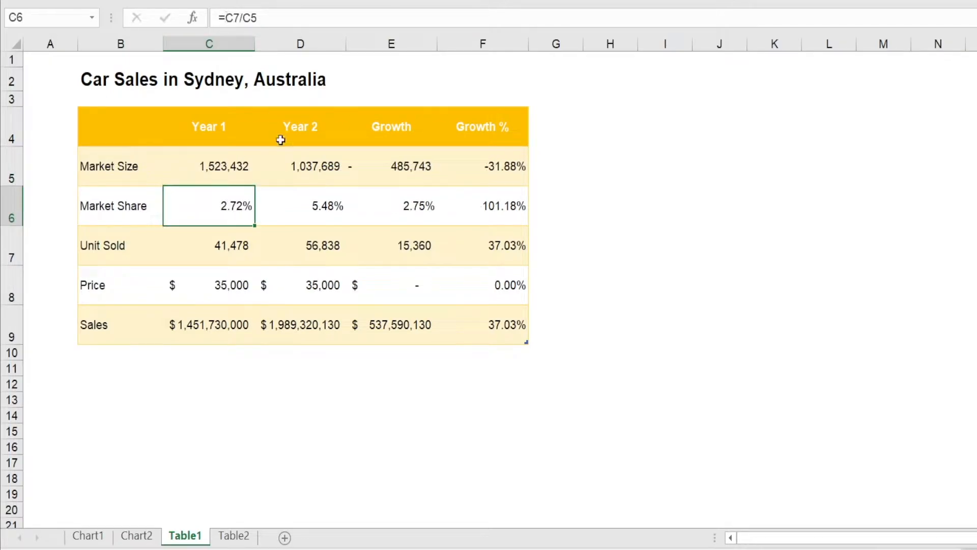
Step: In the custom number format for Market Size cells C5:E5, add two commas after #,##0 in both the positive and negative sections
{"action": "left_click_drag", "start_coordinate": [231, 163], "coordinate": [379, 164]}
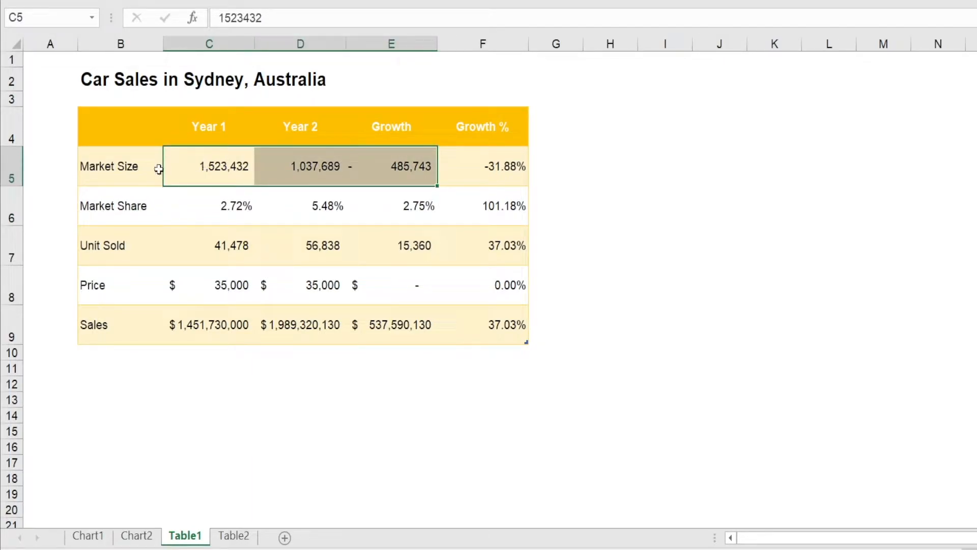
{"action": "right_click", "coordinate": [196, 172]}
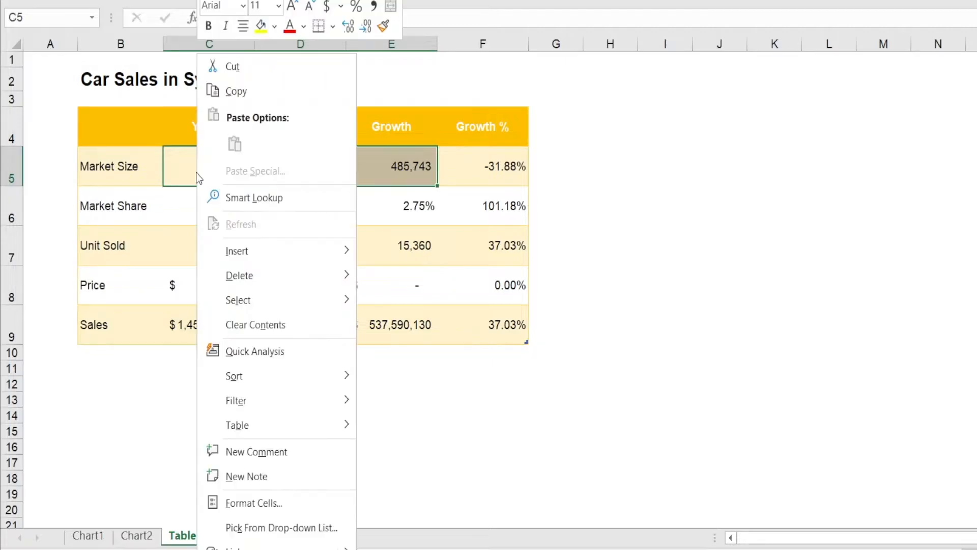
{"action": "left_click", "coordinate": [276, 504]}
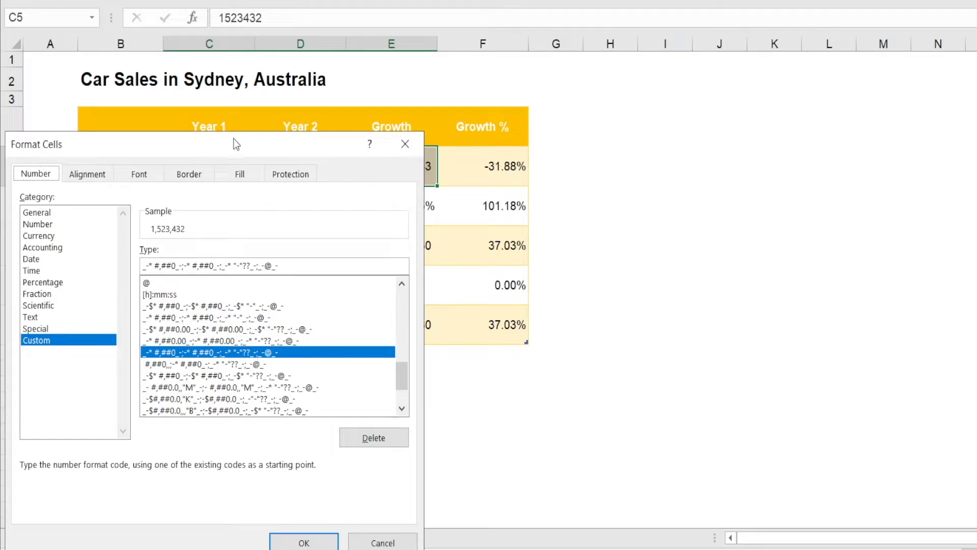
{"action": "left_click_drag", "start_coordinate": [726, 97], "coordinate": [765, 99]}
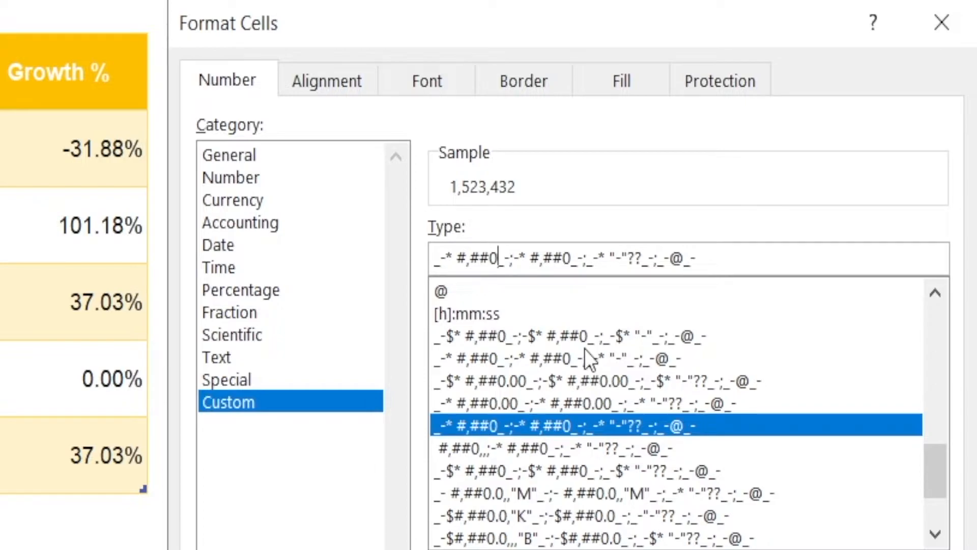
{"action": "type", "text": ",,"}
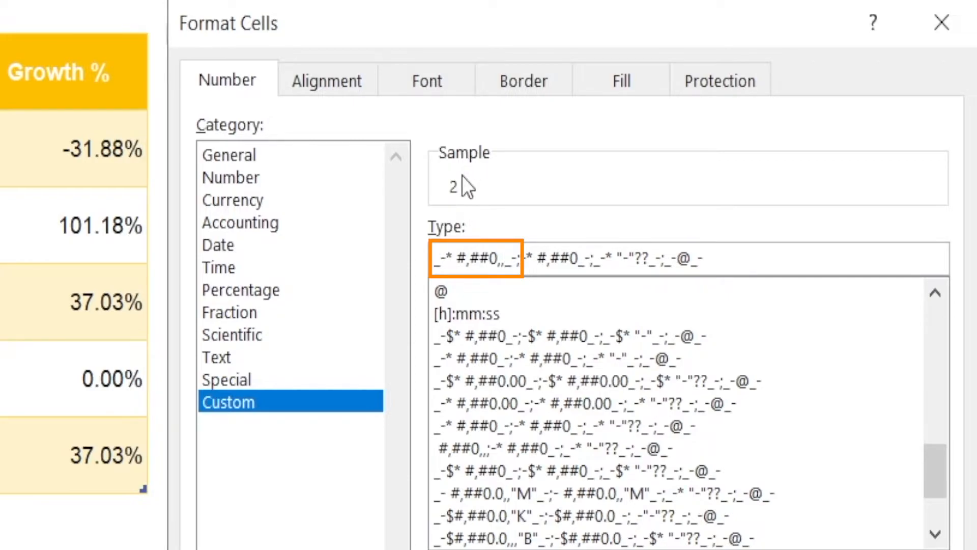
{"action": "left_click", "coordinate": [575, 267]}
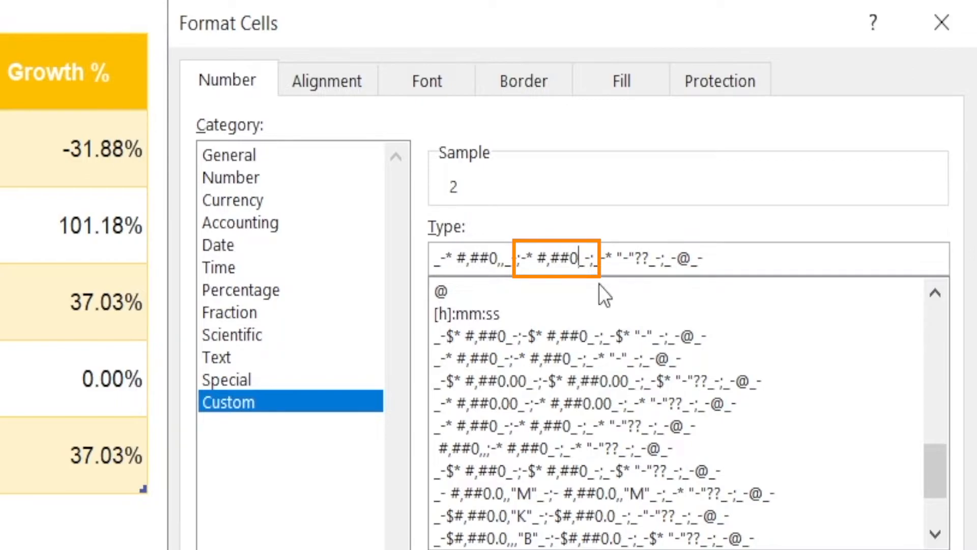
{"action": "type", "text": ",,"}
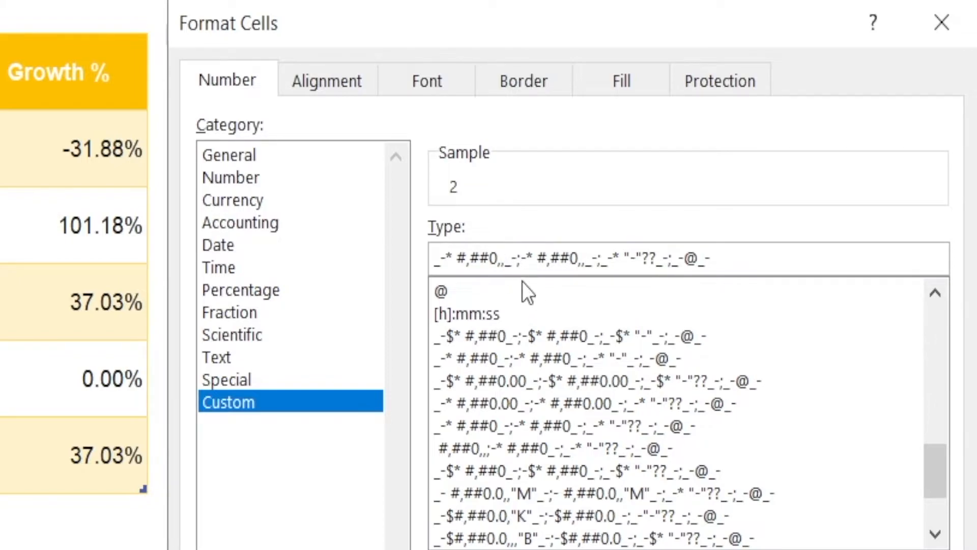
Step: Extend the positive section of the custom format with one decimal and the suffix "M", giving #,##0,,.0"M"
{"action": "left_click", "coordinate": [506, 258]}
{"action": "type", "text": ".0"}
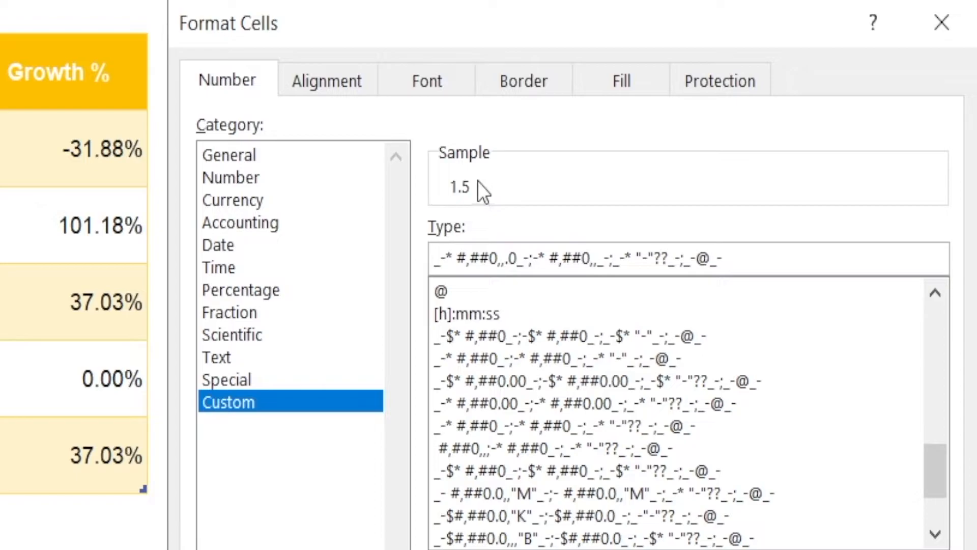
{"action": "type", "text": "0"}
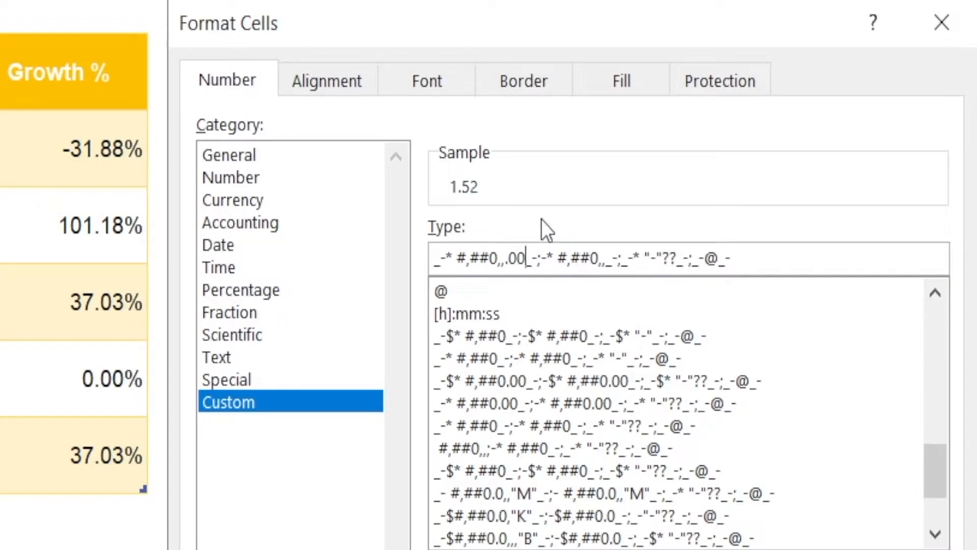
{"action": "key", "text": "BackSpace"}
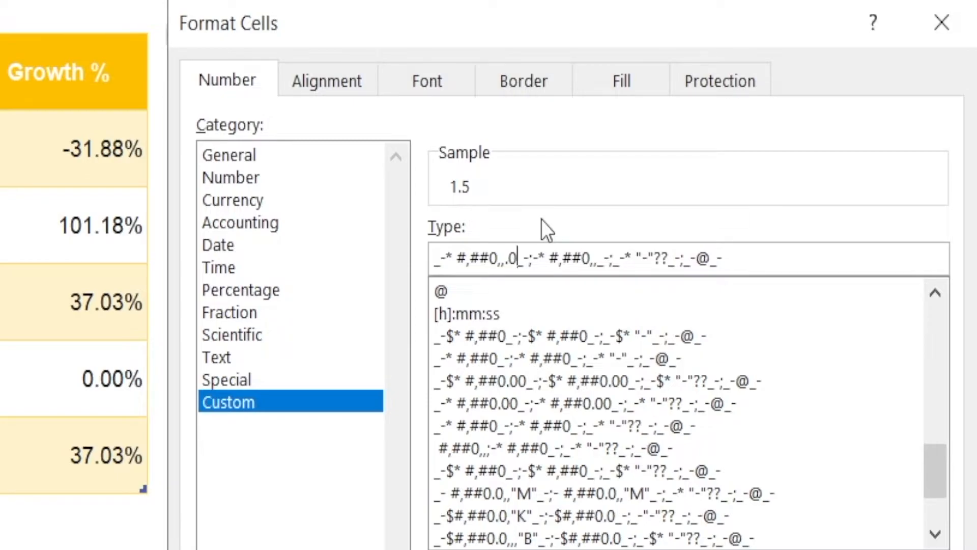
{"action": "type", "text": "\"M\""}
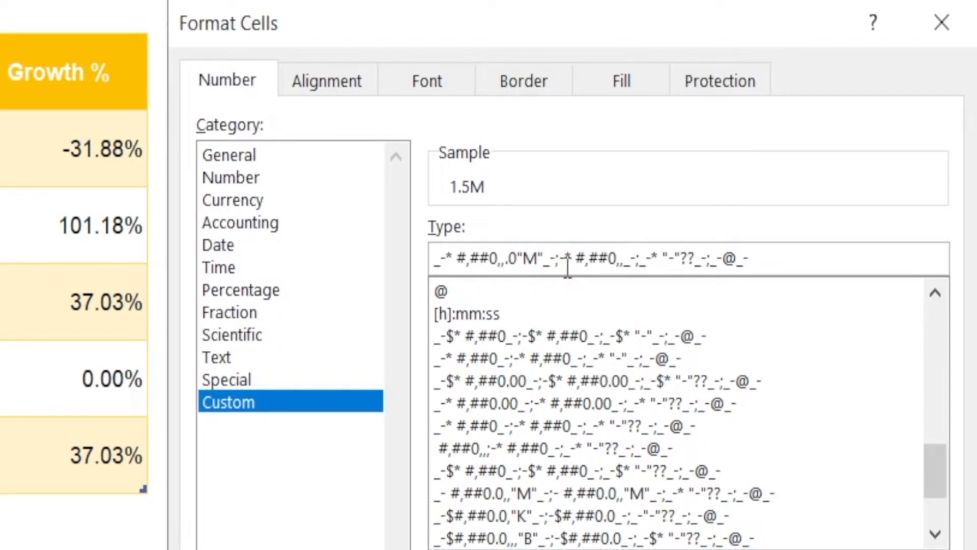
Step: Add the suffix "M" to the negative section of the custom format and apply it to the Market Size cells
{"action": "left_click", "coordinate": [628, 260]}
{"action": "type", "text": "\"M"}
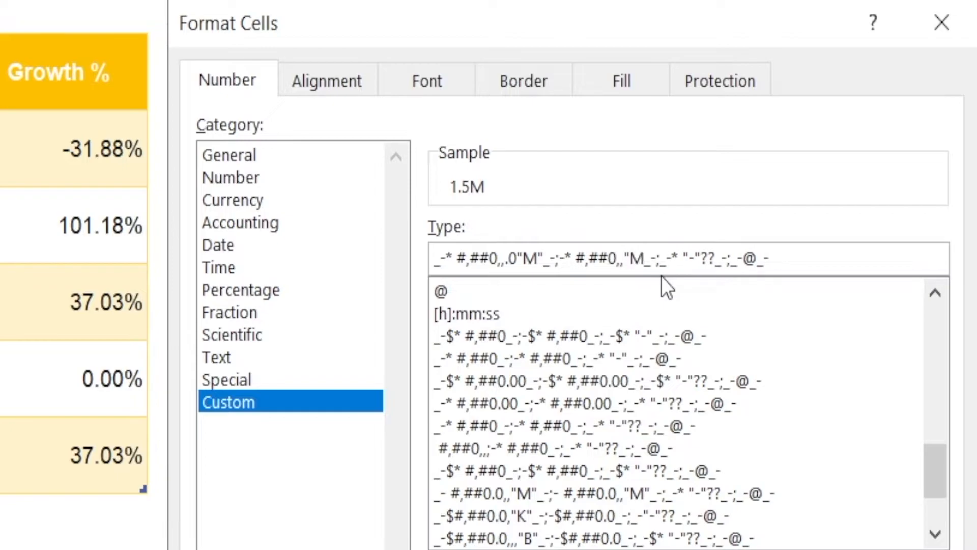
{"action": "type", "text": "\""}
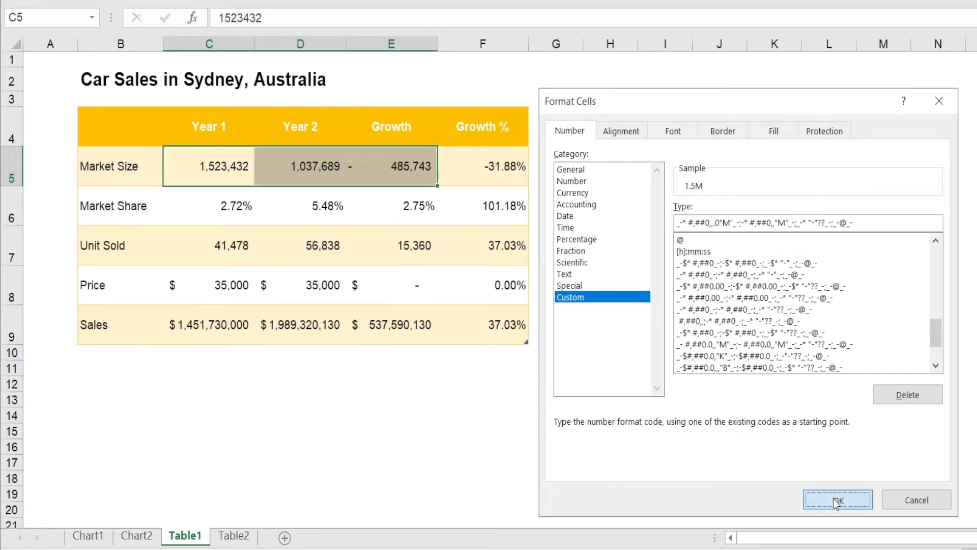
{"action": "left_click", "coordinate": [835, 500]}
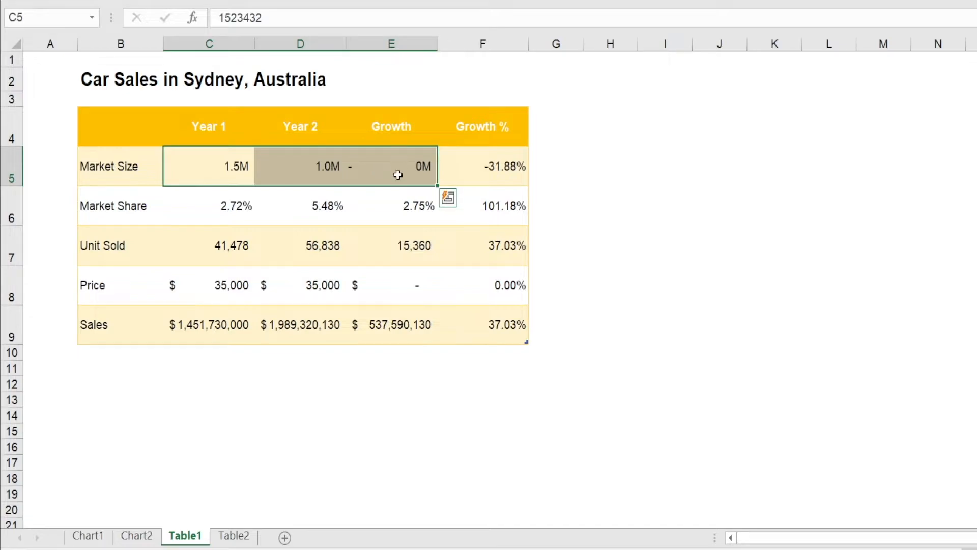
Step: In the custom number format of the Market Size Growth cell E5, add .0 before "M" in both the negative and positive sections
{"action": "left_click", "coordinate": [392, 174]}
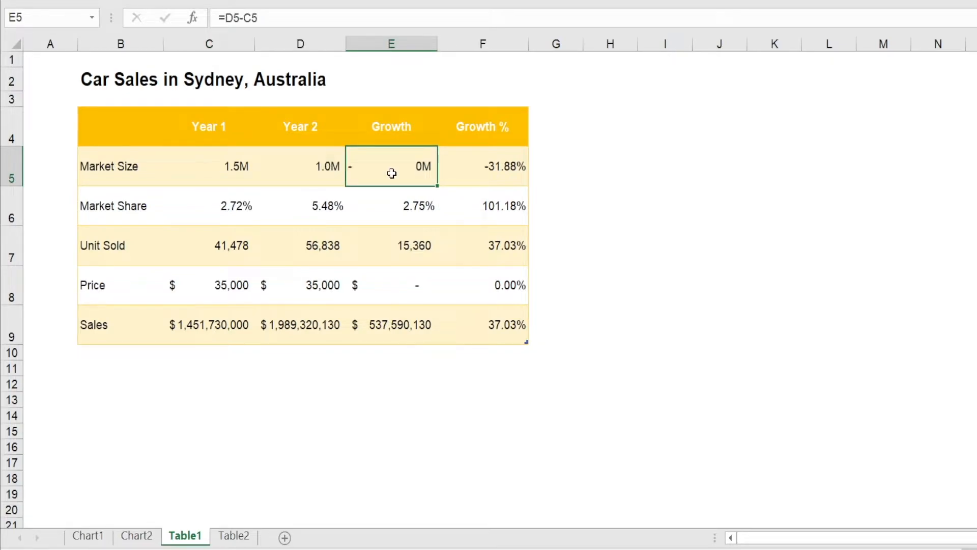
{"action": "right_click", "coordinate": [392, 174]}
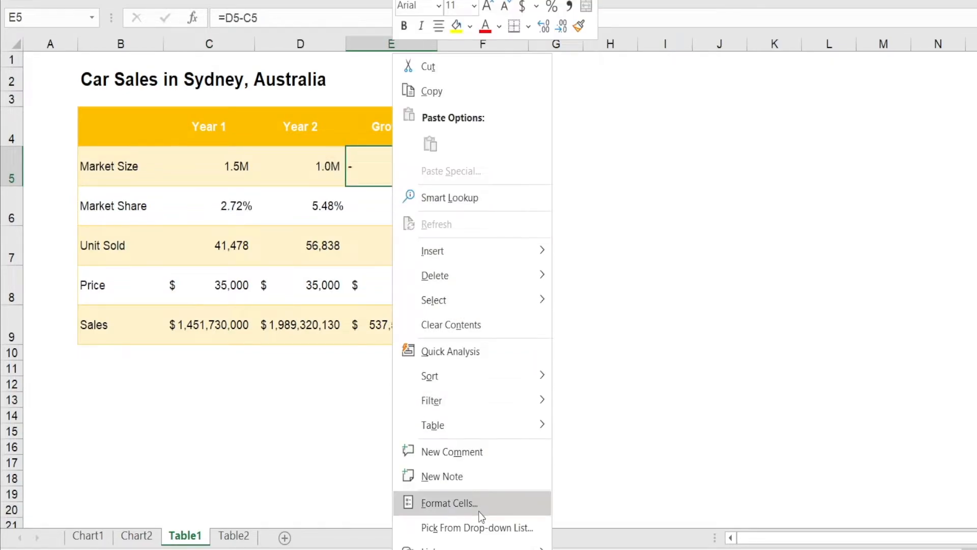
{"action": "left_click", "coordinate": [450, 503]}
{"action": "left_click_drag", "start_coordinate": [534, 145], "coordinate": [800, 136]}
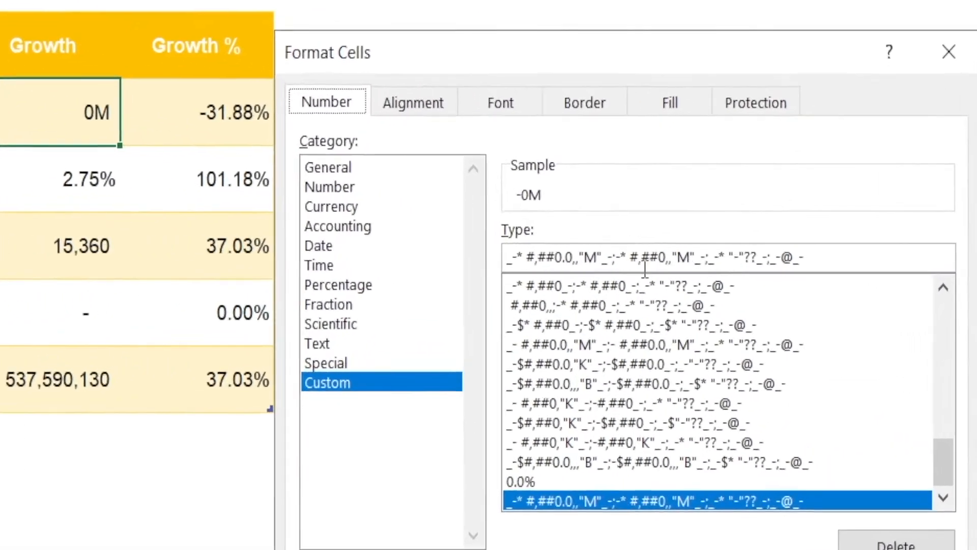
{"action": "left_click", "coordinate": [675, 258]}
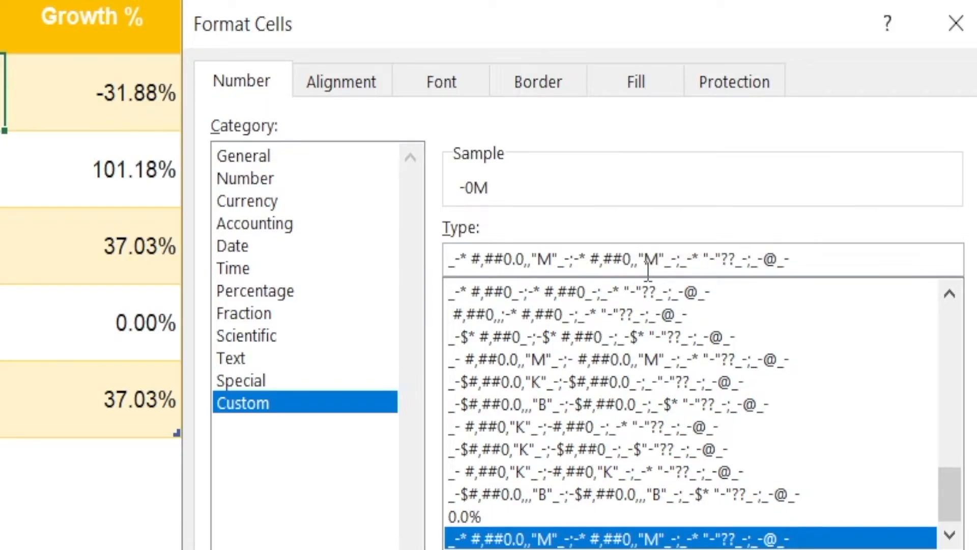
{"action": "type", "text": ".0"}
{"action": "left_click", "coordinate": [531, 257]}
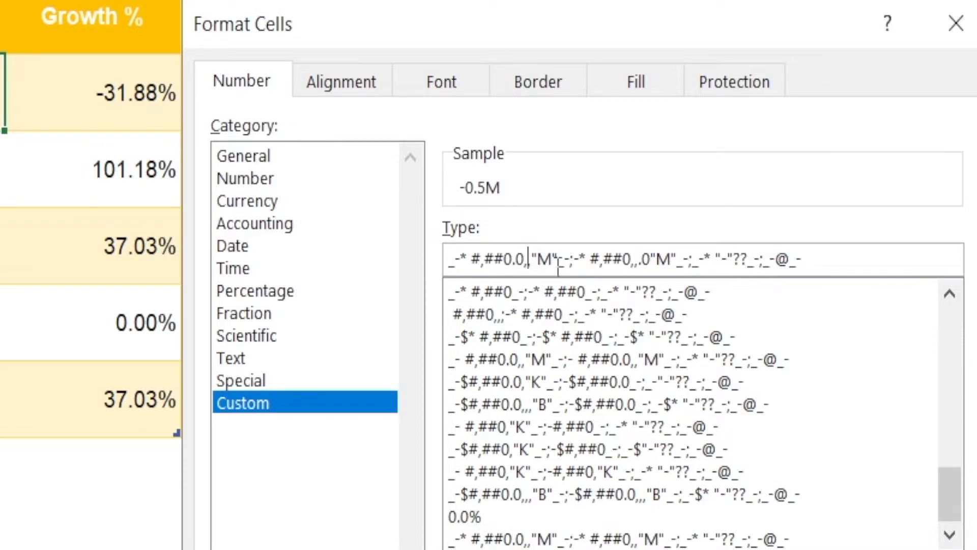
{"action": "type", "text": ".0"}
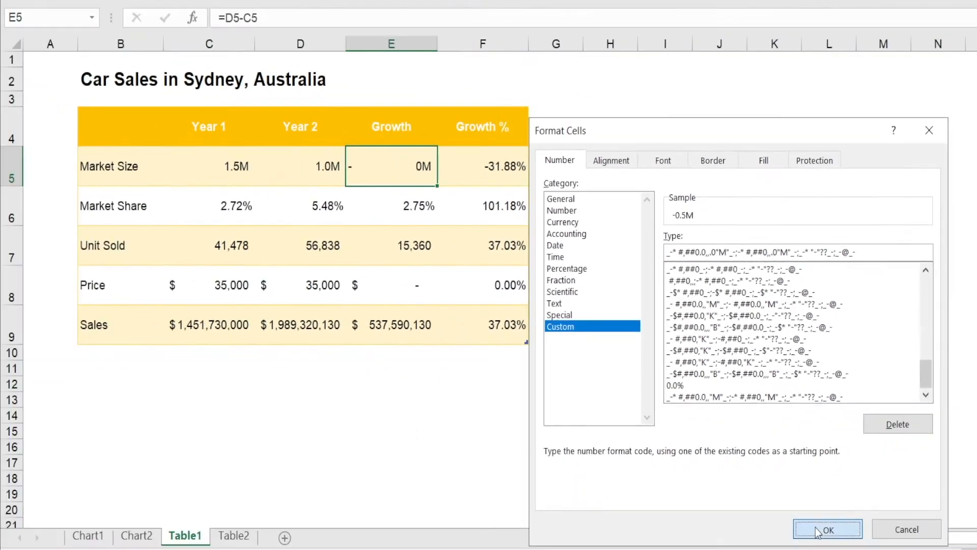
{"action": "left_click", "coordinate": [817, 528]}
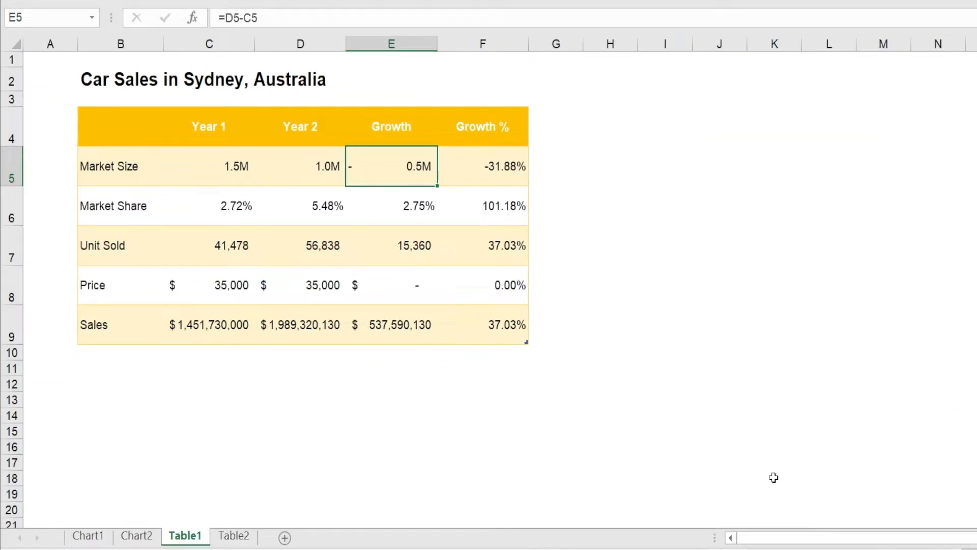
Step: In the custom number format of Unit Sold cells C7:E7, add a comma and the suffix "K" after #,##0 in the positive section
{"action": "left_click_drag", "start_coordinate": [209, 253], "coordinate": [370, 262]}
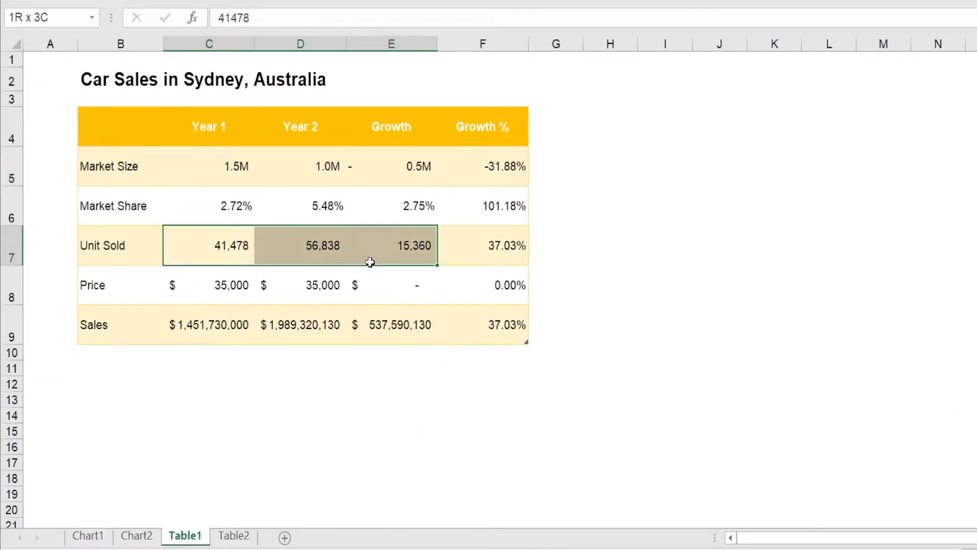
{"action": "right_click", "coordinate": [382, 252]}
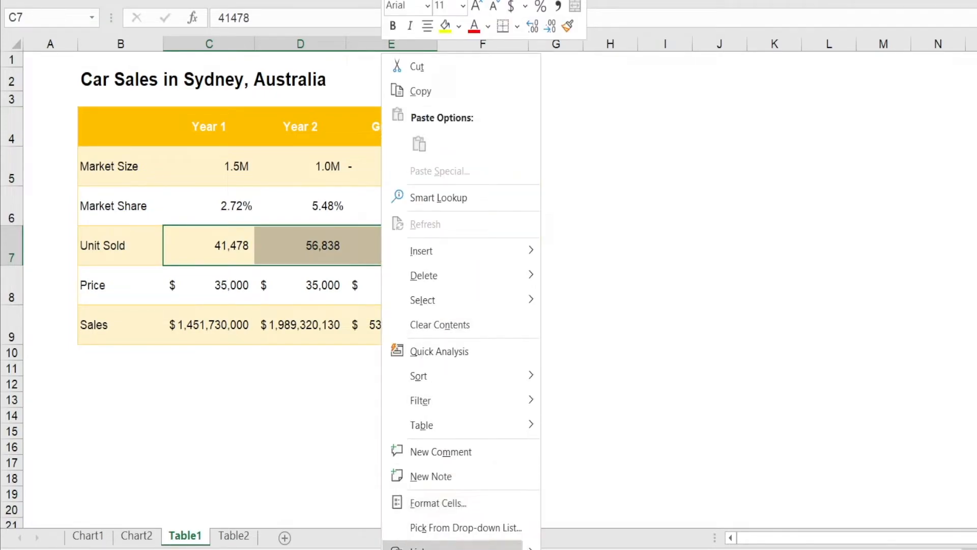
{"action": "left_click", "coordinate": [441, 502]}
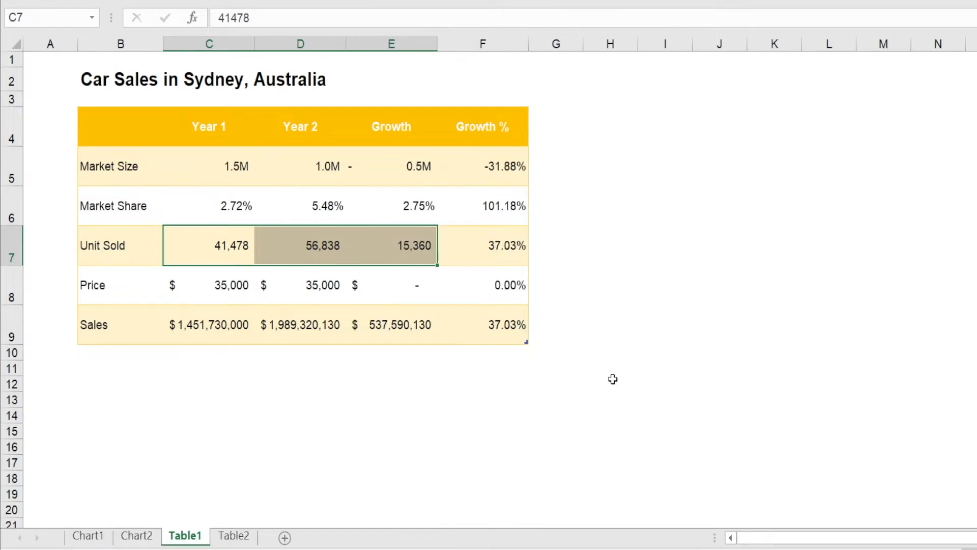
{"action": "left_click_drag", "start_coordinate": [443, 135], "coordinate": [785, 125]}
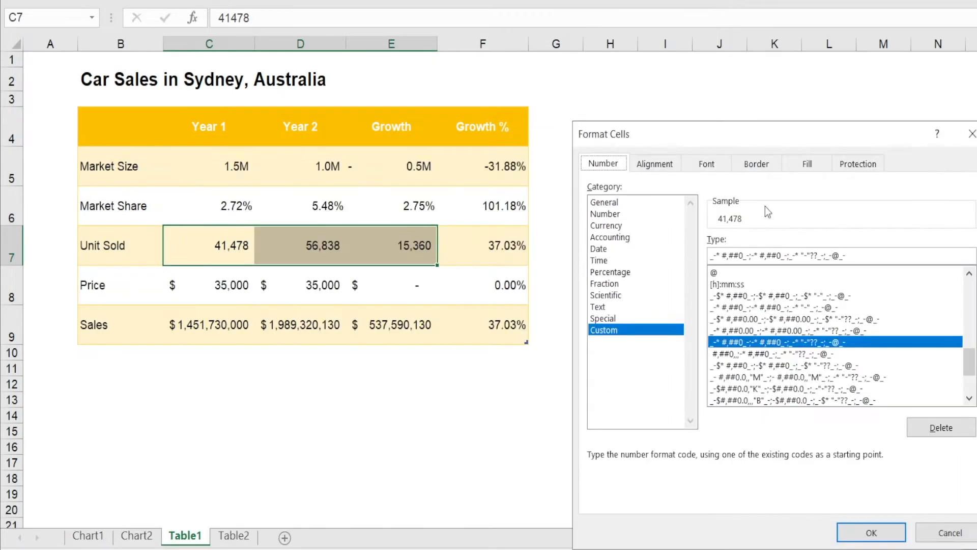
{"action": "left_click", "coordinate": [738, 256]}
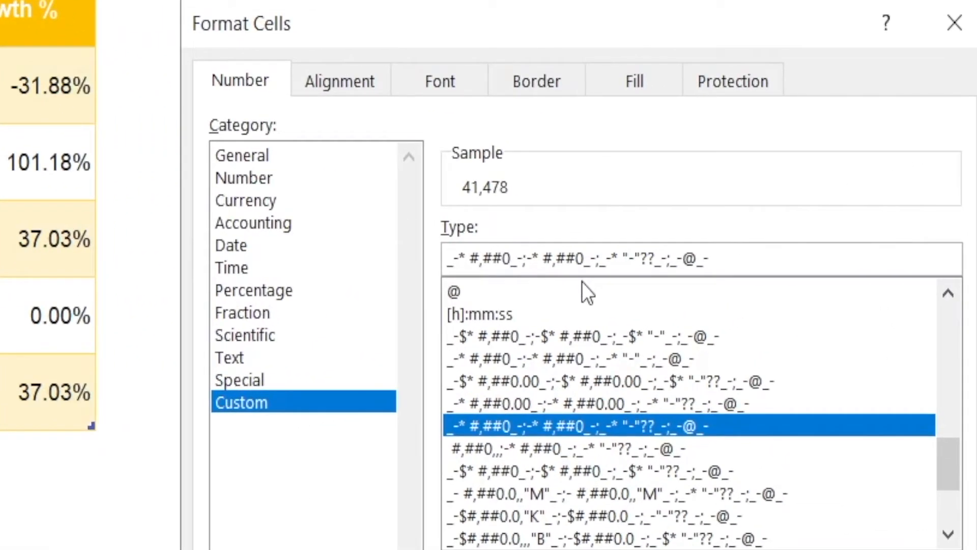
{"action": "type", "text": ",\"K\""}
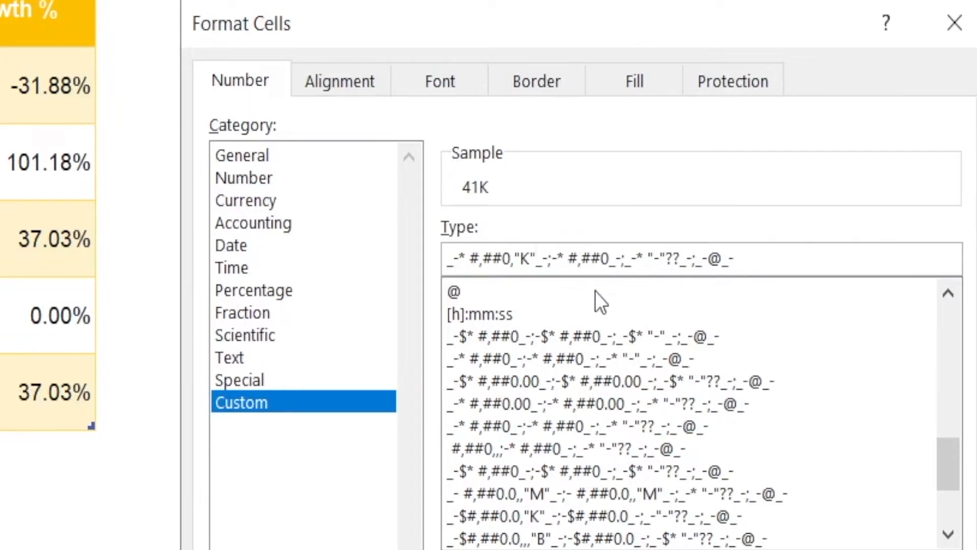
Step: Add ,"K" after #,##0 in the negative section, apply the format, and increase the Unit Sold values to one decimal place
{"action": "left_click", "coordinate": [618, 258]}
{"action": "type", "text": "<\"K"}
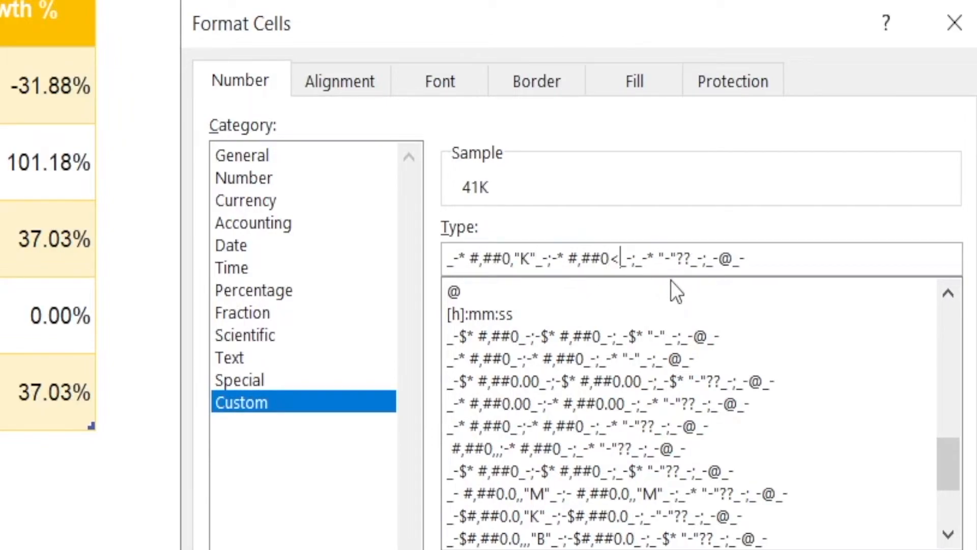
{"action": "type", "text": "\""}
{"action": "key", "text": "Left"}
{"action": "key", "text": "Left"}
{"action": "key", "text": "Left"}
{"action": "key", "text": "BackSpace"}
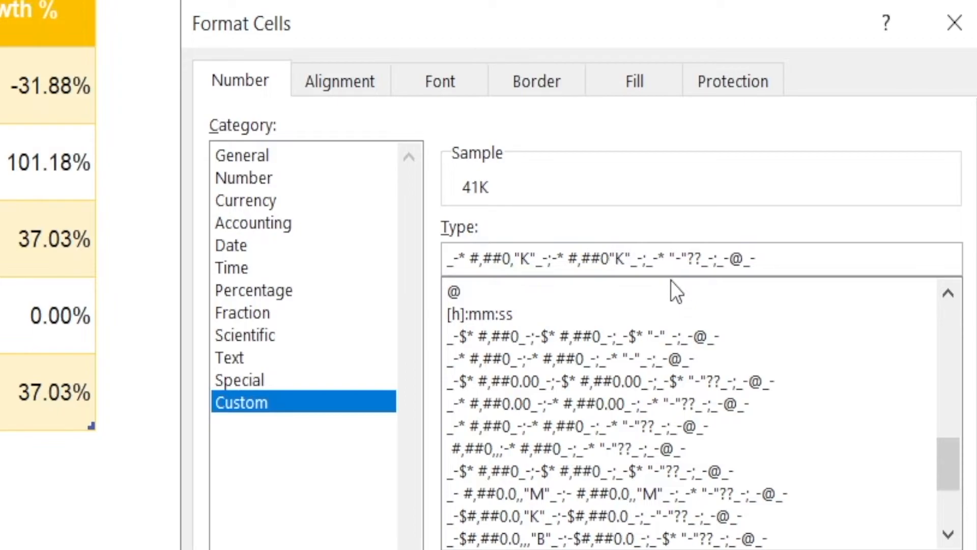
{"action": "type", "text": ","}
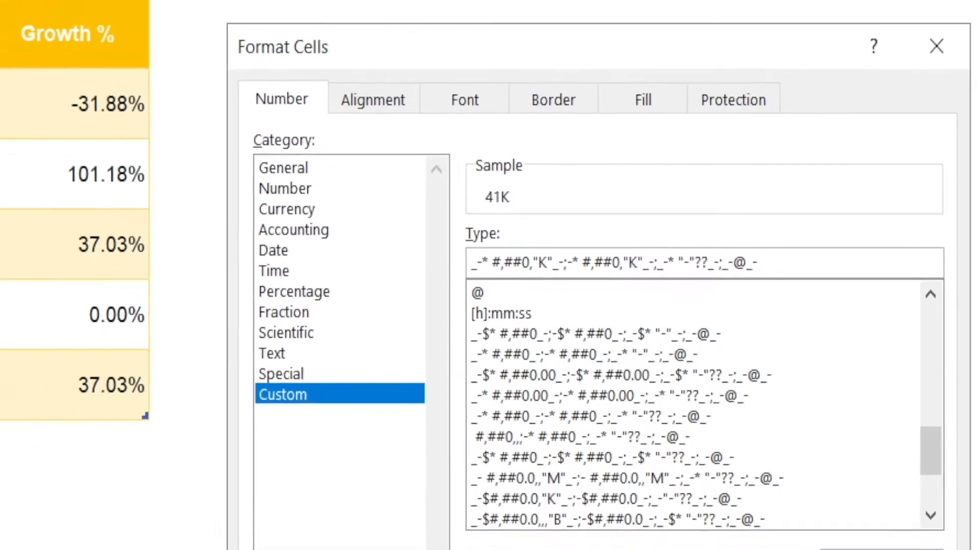
{"action": "left_click", "coordinate": [749, 544]}
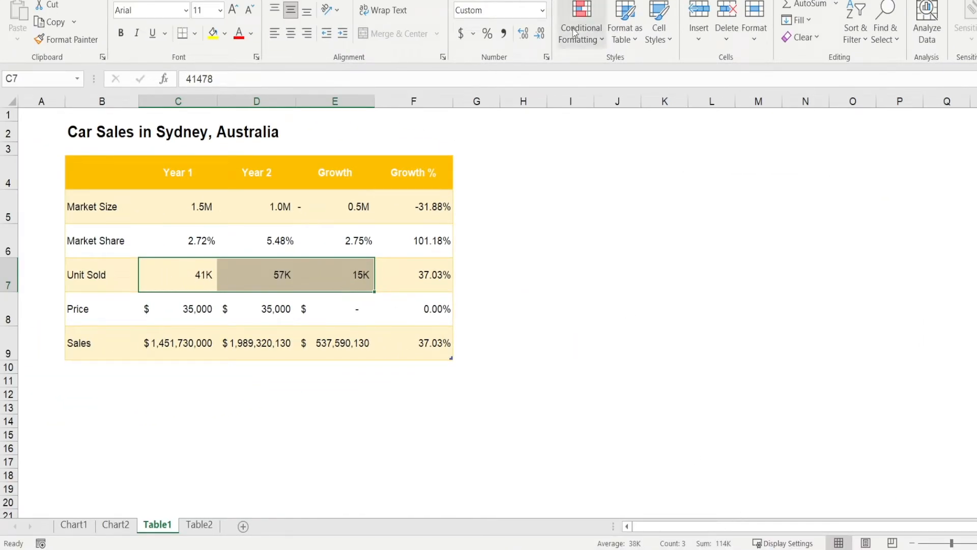
{"action": "left_click", "coordinate": [524, 36]}
{"action": "left_click", "coordinate": [509, 367]}
Step: In the custom number format of Sales cells C9:E9, add three commas and the suffix "B" after #,##0 in the positive section
{"action": "left_click_drag", "start_coordinate": [189, 346], "coordinate": [321, 348]}
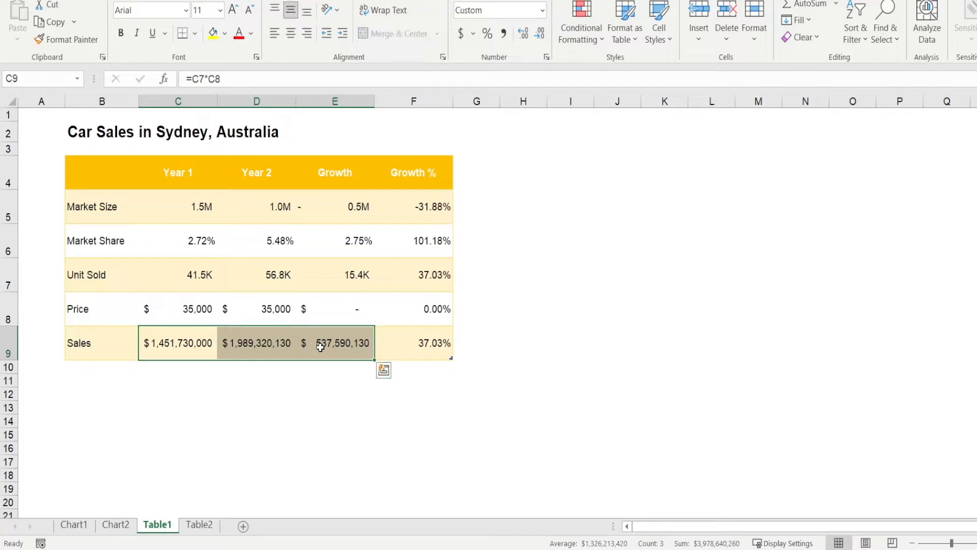
{"action": "right_click", "coordinate": [321, 348]}
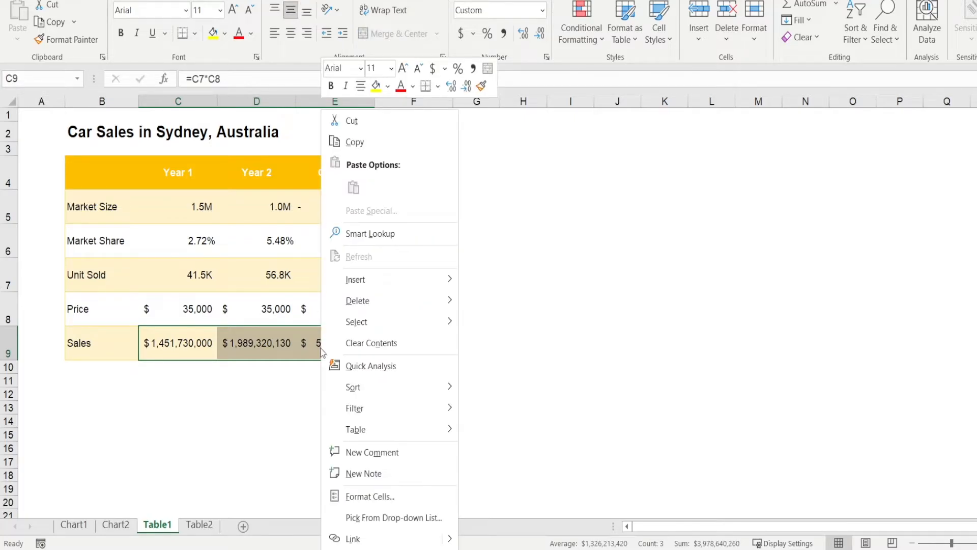
{"action": "left_click", "coordinate": [390, 498]}
{"action": "left_click_drag", "start_coordinate": [394, 191], "coordinate": [587, 170]}
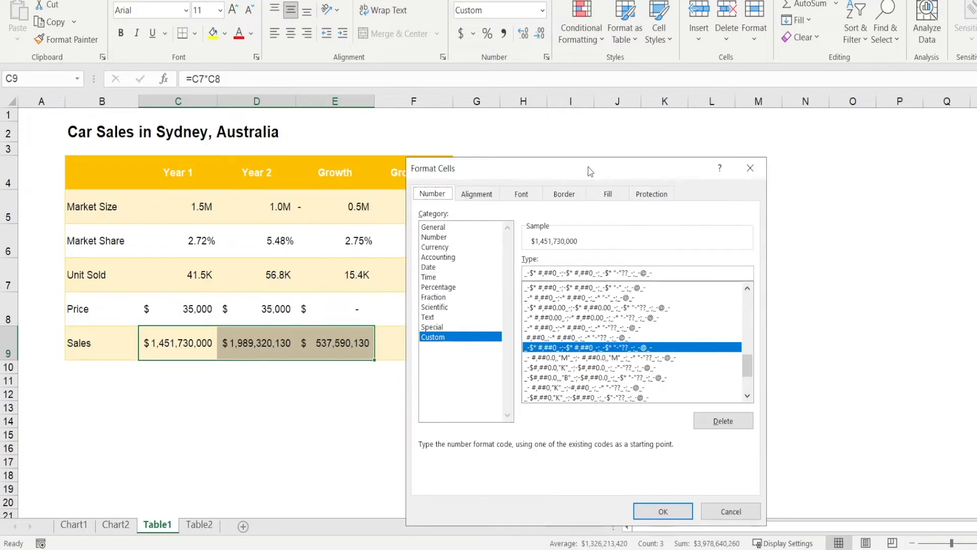
{"action": "left_click", "coordinate": [559, 273]}
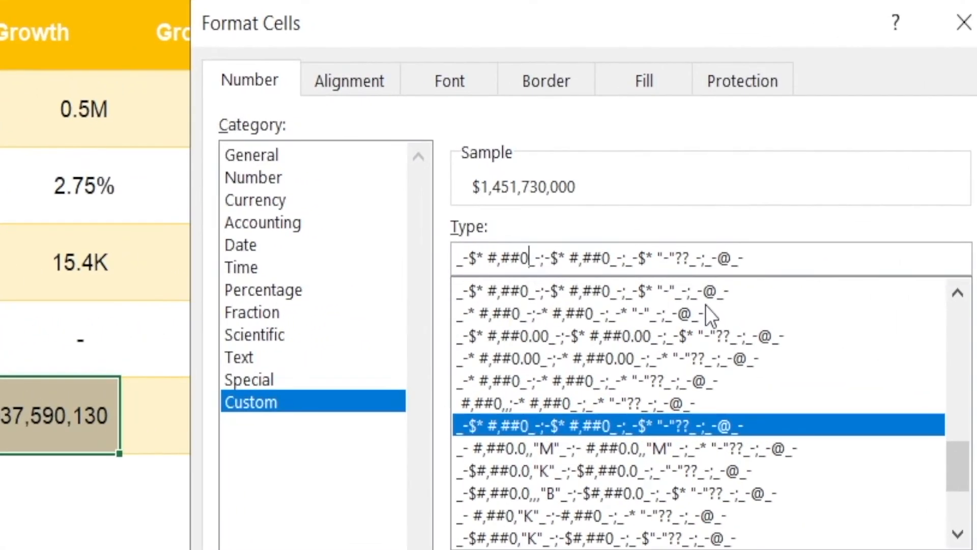
{"action": "type", "text": ",,,"}
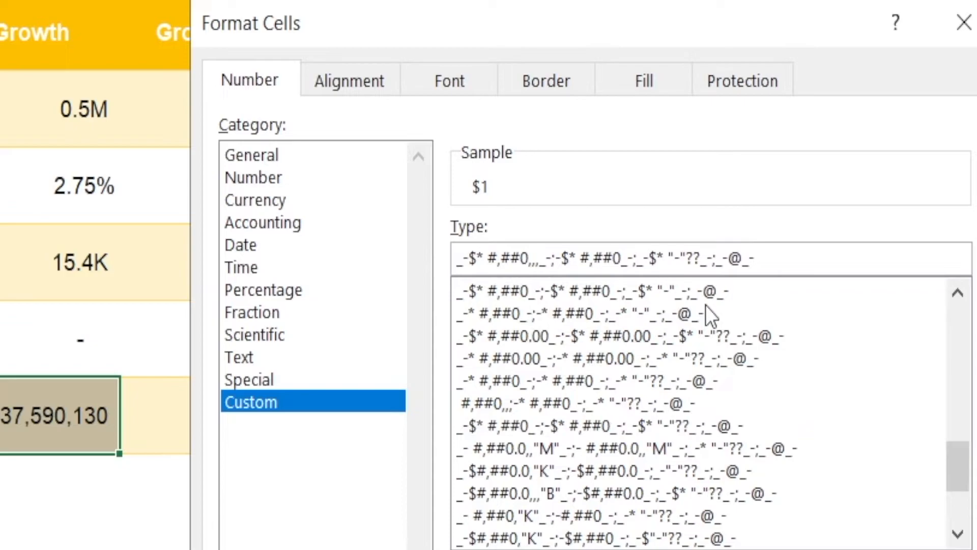
{"action": "type", "text": "\"B\""}
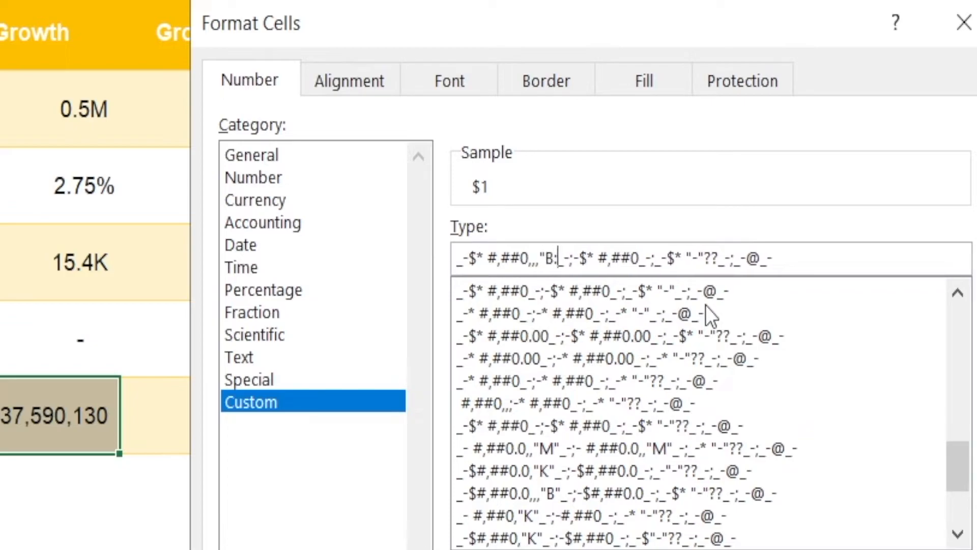
{"action": "type", "text": "\""}
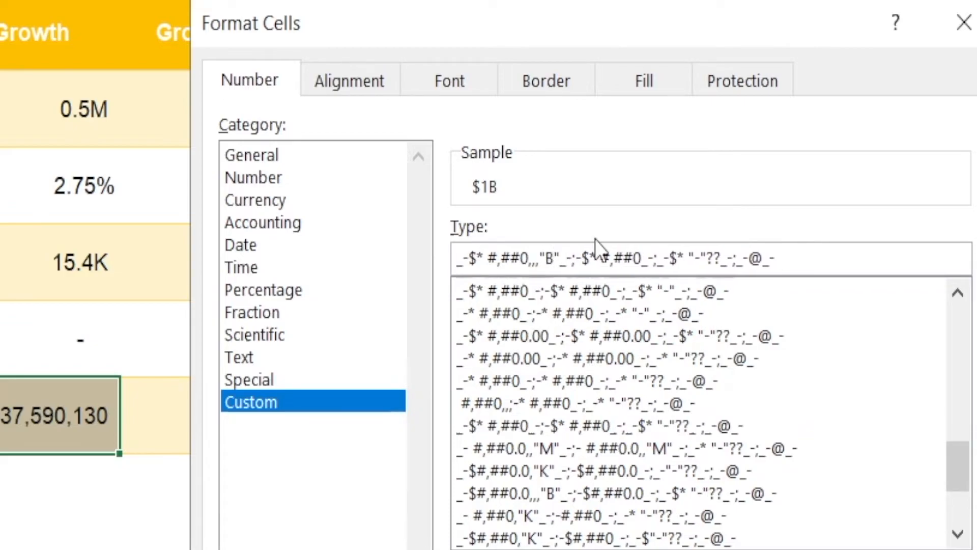
Step: Add ,,,"B" after #,##0 in the negative section, apply the format, and increase the Sales values to one decimal place
{"action": "left_click", "coordinate": [648, 257]}
{"action": "type", "text": ",,,\""}
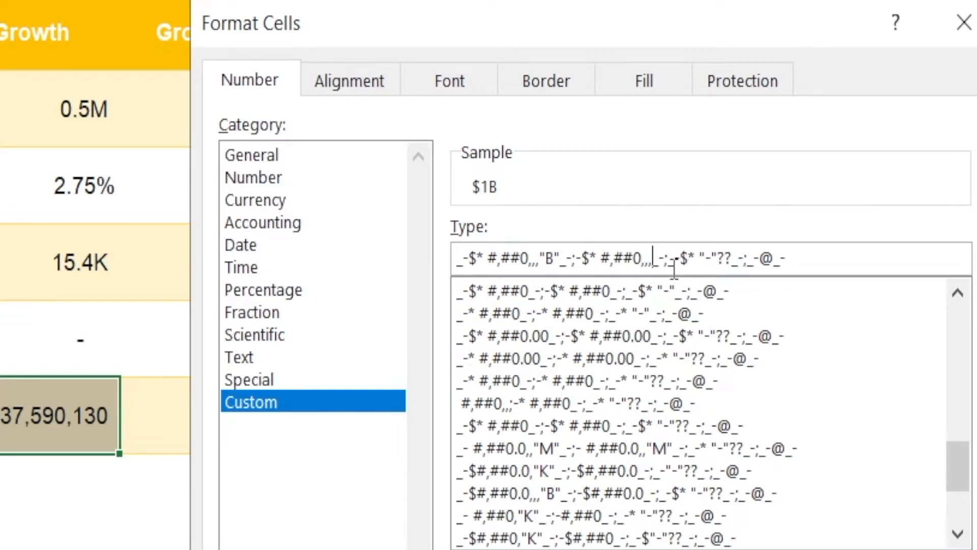
{"action": "type", "text": "B\""}
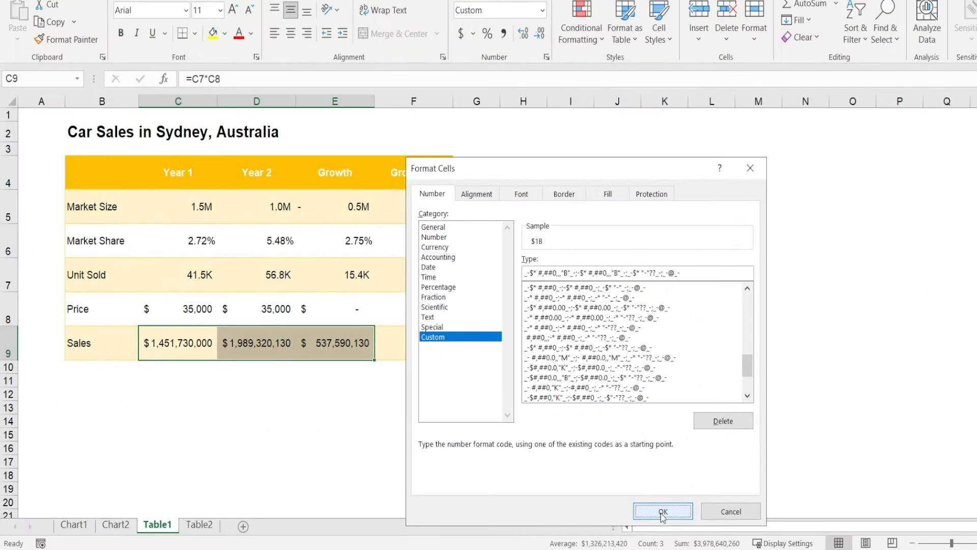
{"action": "left_click", "coordinate": [656, 509]}
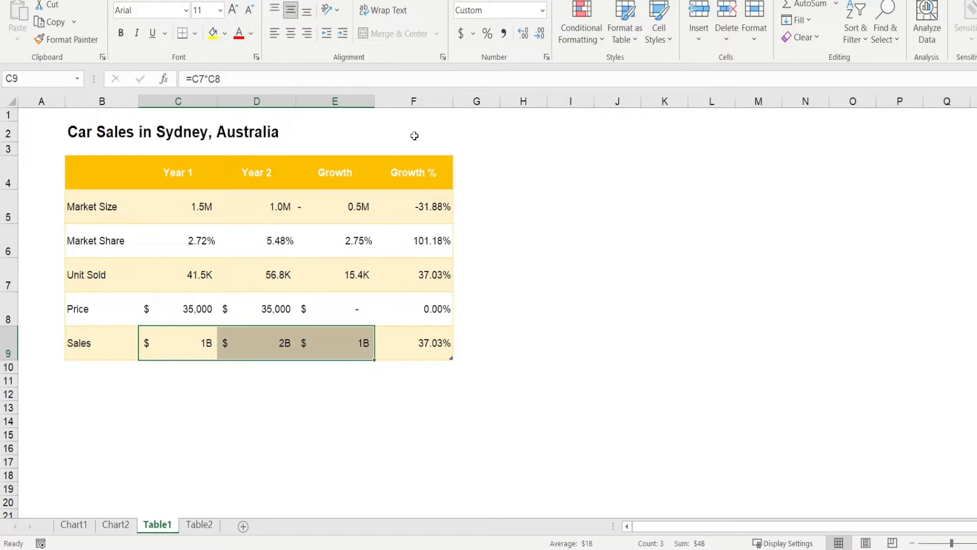
{"action": "left_click", "coordinate": [524, 37]}
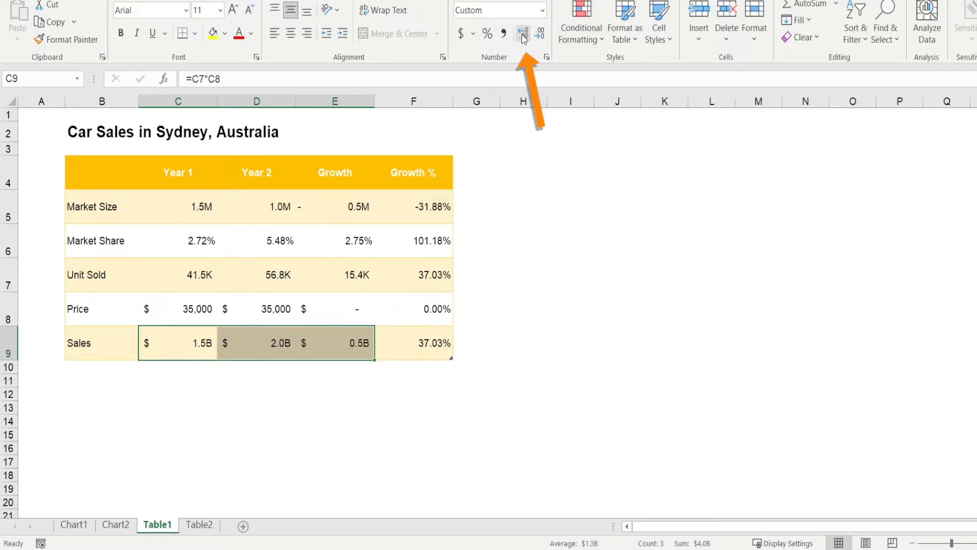
{"action": "left_click", "coordinate": [546, 354]}
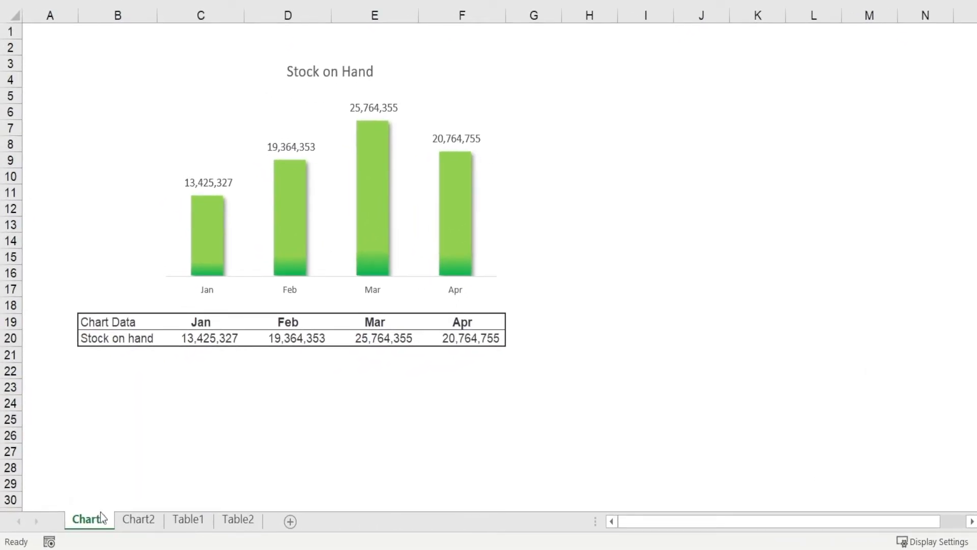
Step: On the Chart1 sheet, abbreviate the Stock on Hand data labels to millions by adding two commas after the first #,##0 in their format code
{"action": "left_click", "coordinate": [135, 524]}
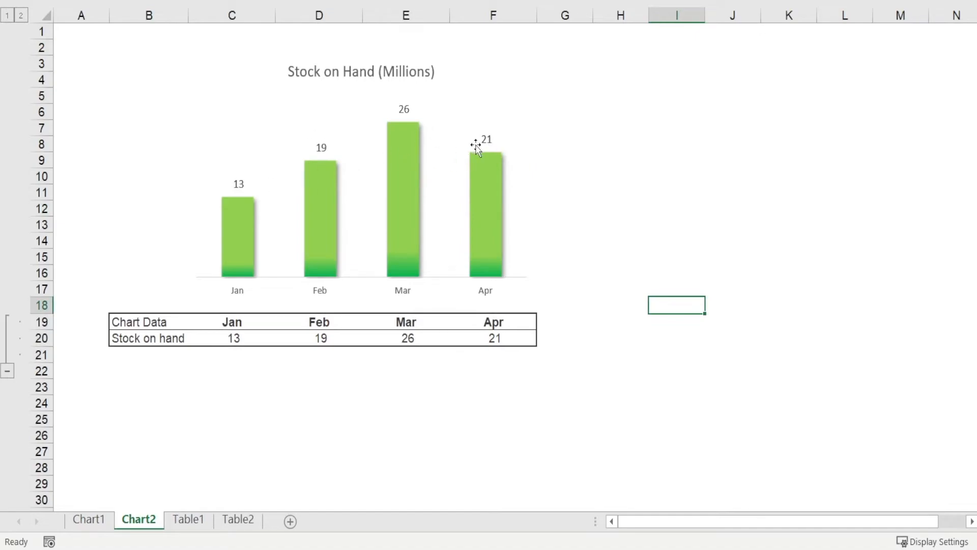
{"action": "left_click", "coordinate": [87, 523]}
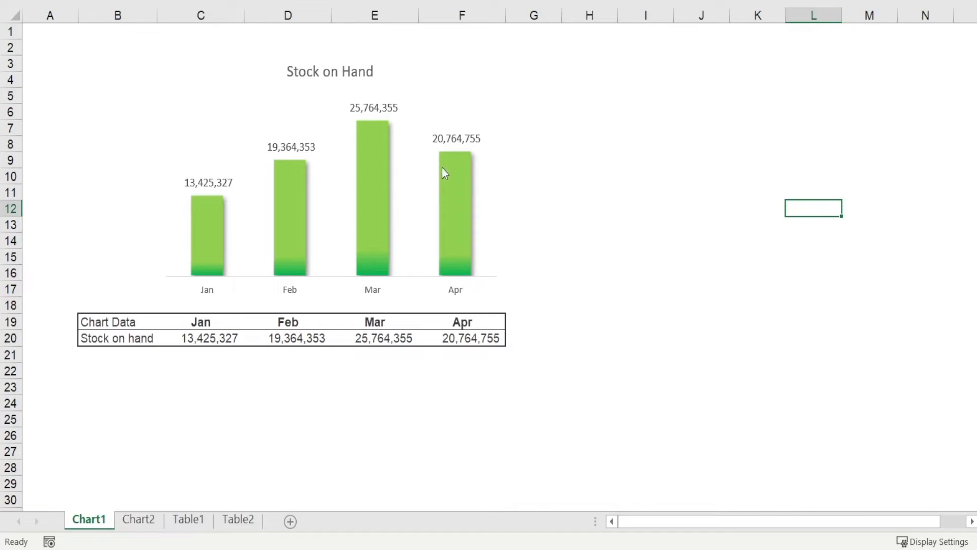
{"action": "mouse_move", "coordinate": [450, 160]}
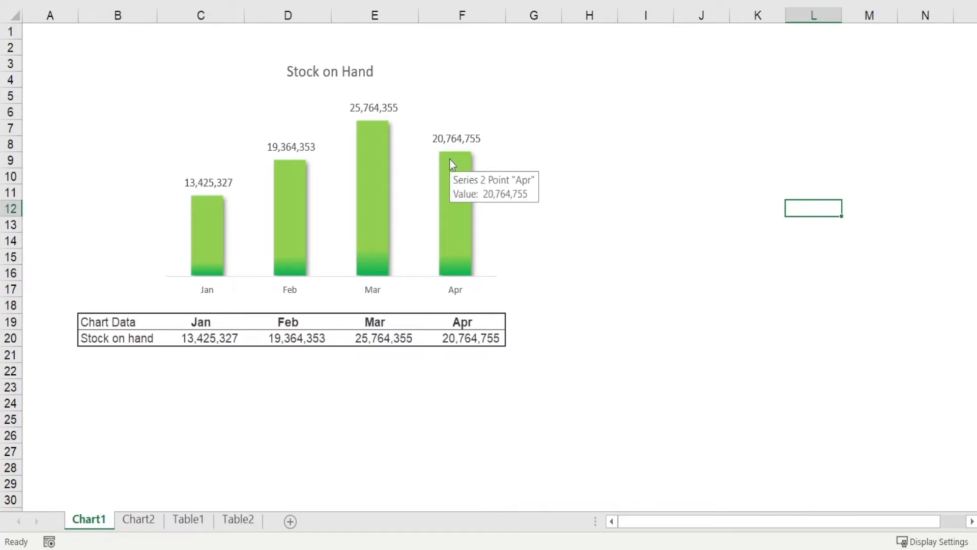
{"action": "right_click", "coordinate": [473, 144]}
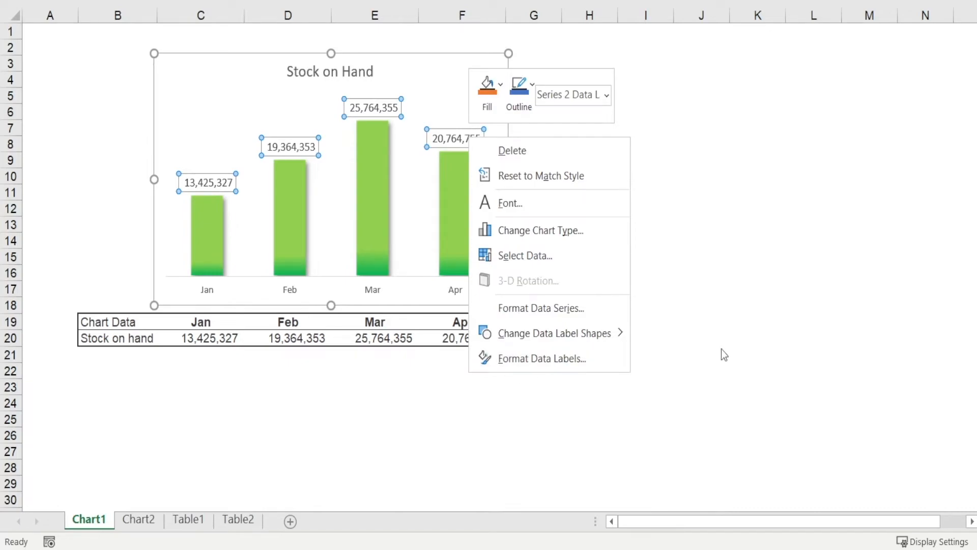
{"action": "left_click", "coordinate": [772, 463]}
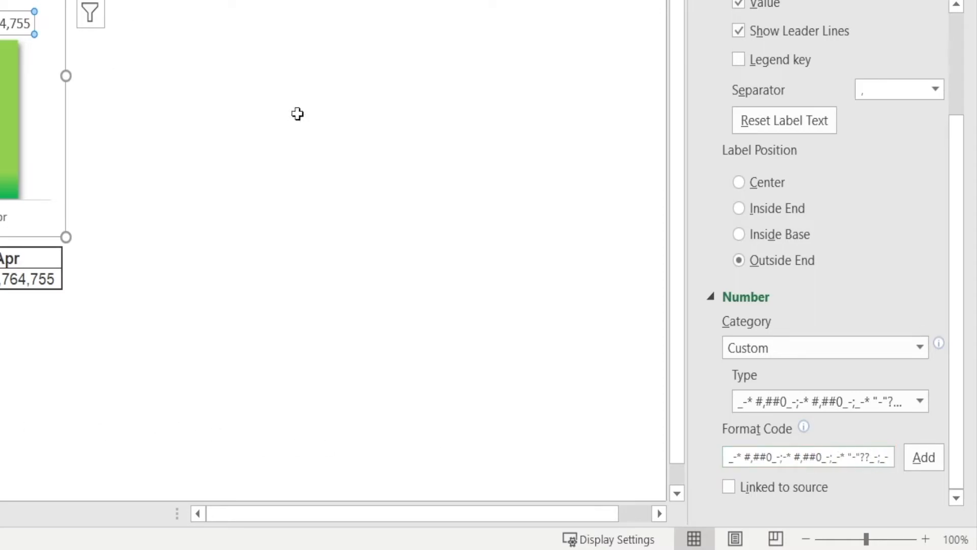
{"action": "left_click", "coordinate": [776, 457]}
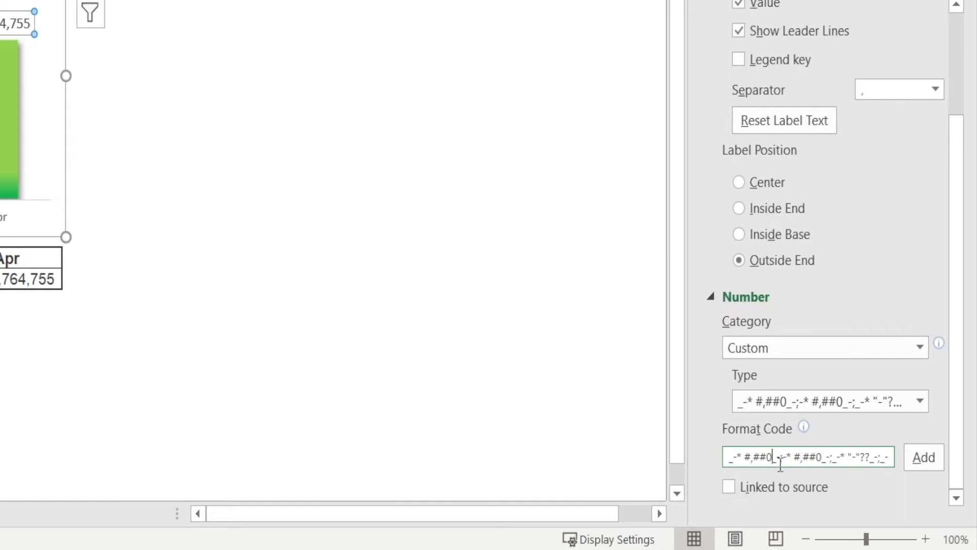
{"action": "type", "text": ",,"}
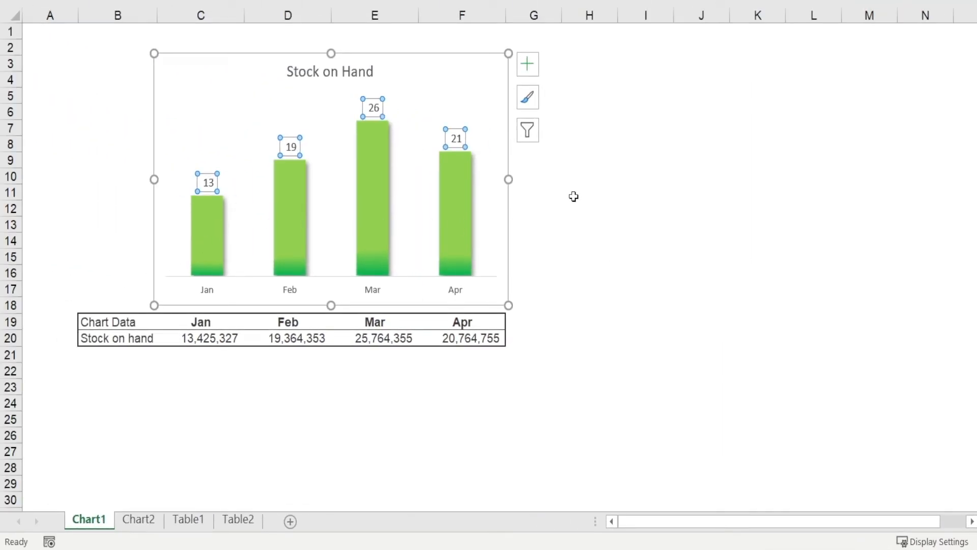
{"action": "left_click", "coordinate": [573, 197]}
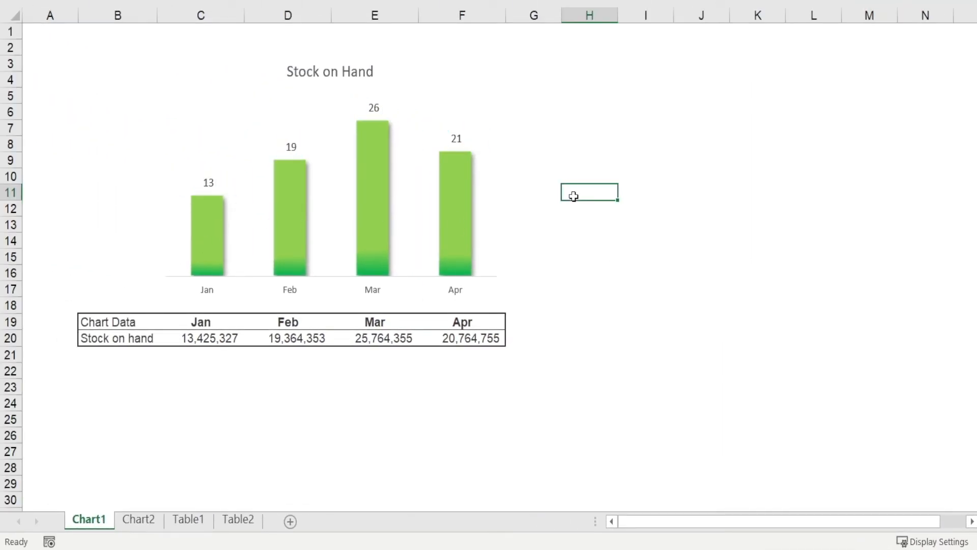